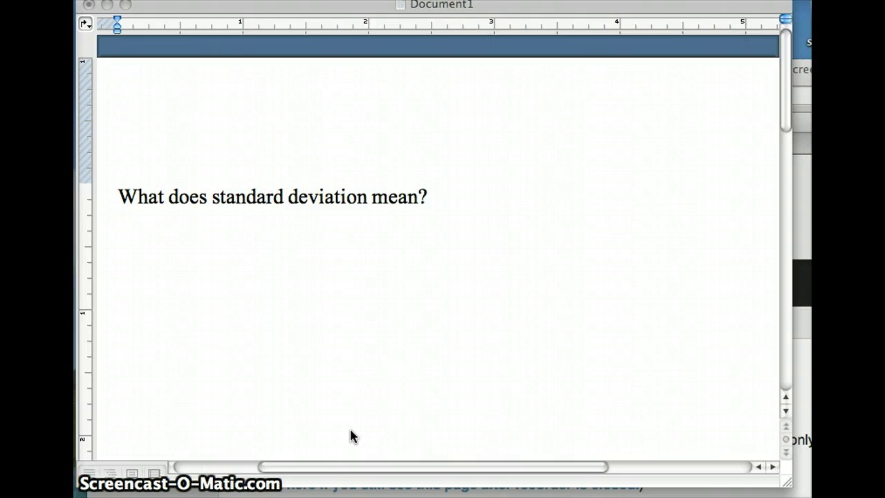
click(414, 385)
click(789, 83)
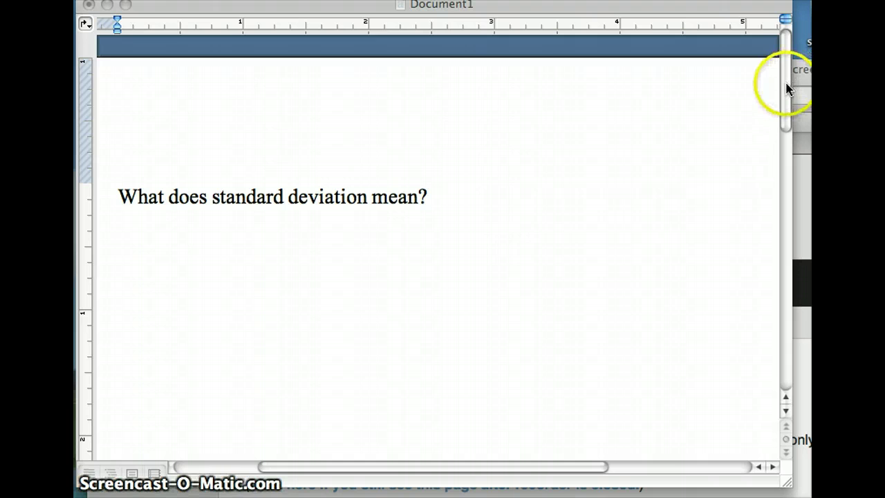
drag(786, 89, 784, 133)
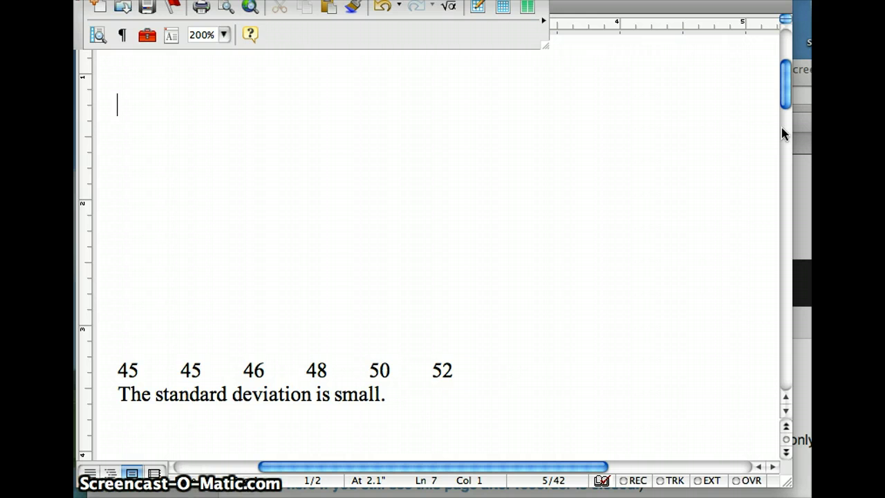
drag(788, 108, 788, 100)
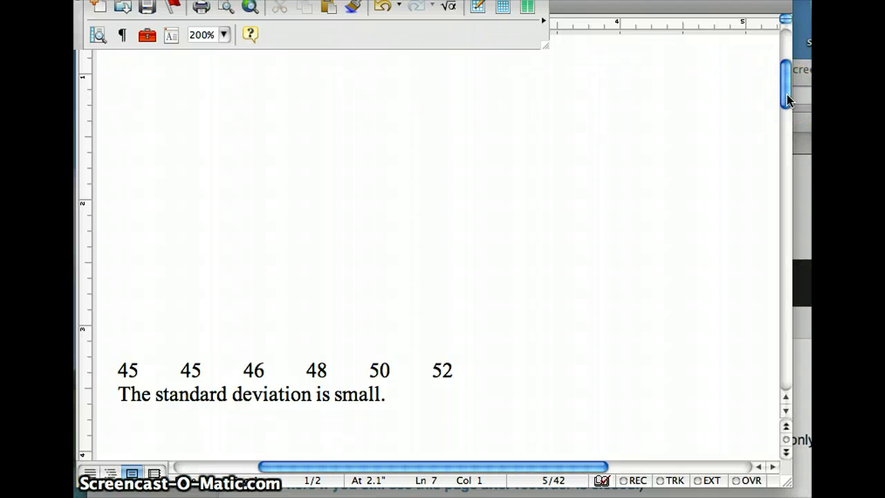
drag(788, 100, 790, 131)
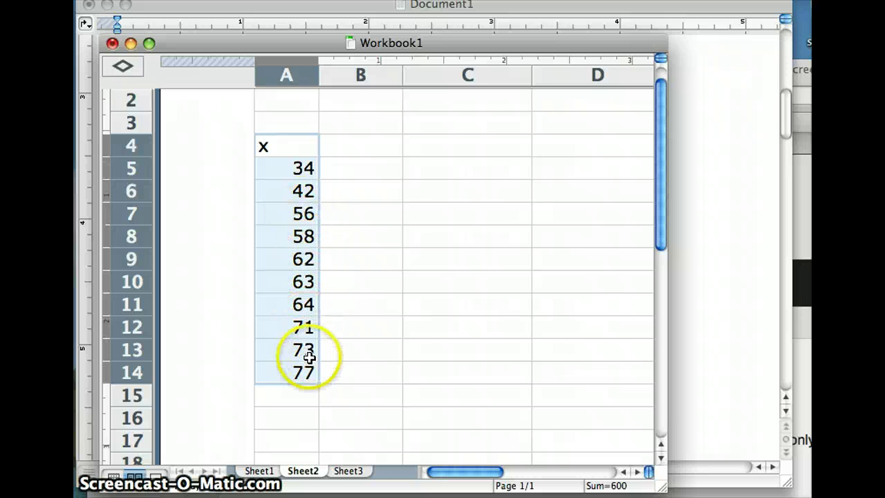
Total the ages in A16 with =SUM(A5:A14), giving 600.
click(281, 421)
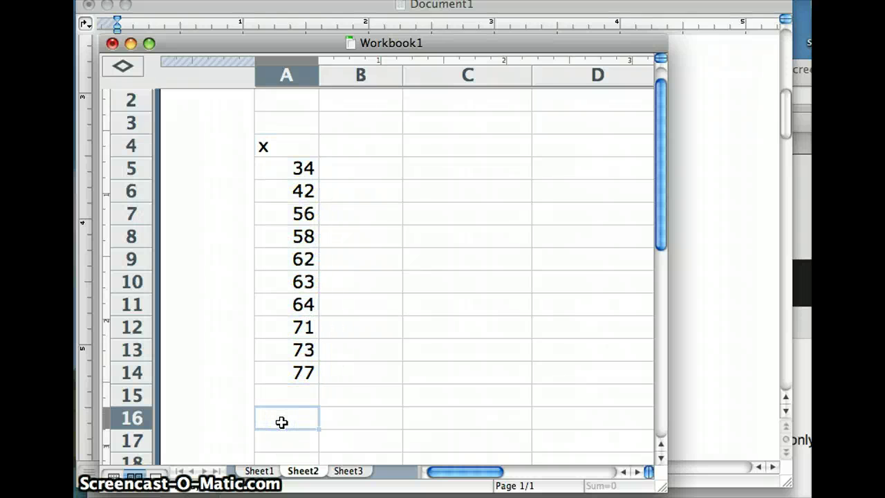
text(=sum()
drag(270, 158, 275, 364)
key(Return)
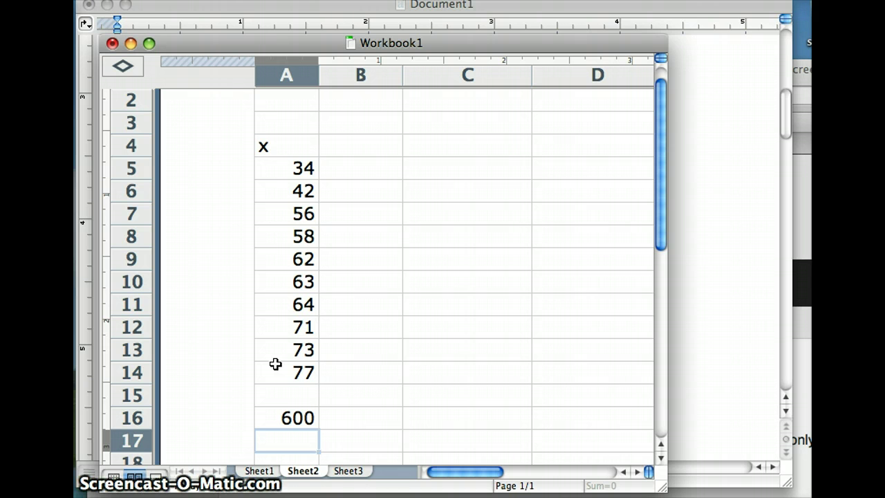
Enter the label 'Mean =' in A17 with 60 beside it in B17.
text(Mean )
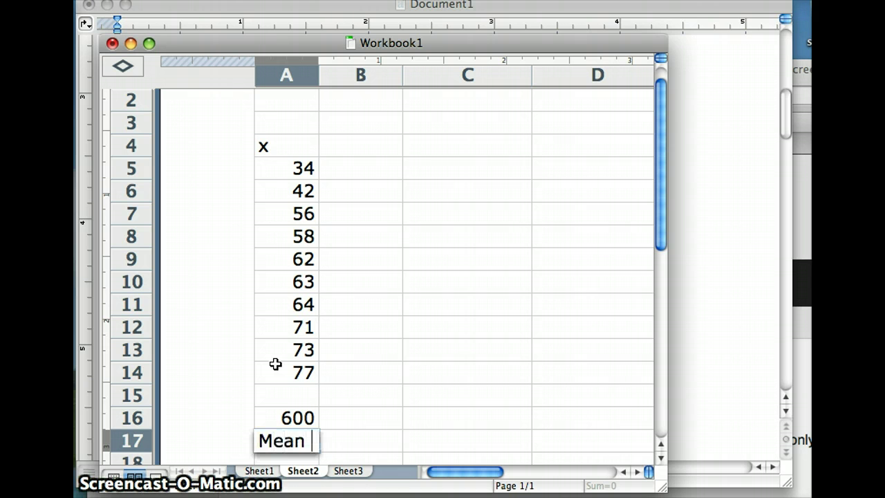
text(=)
key(Tab)
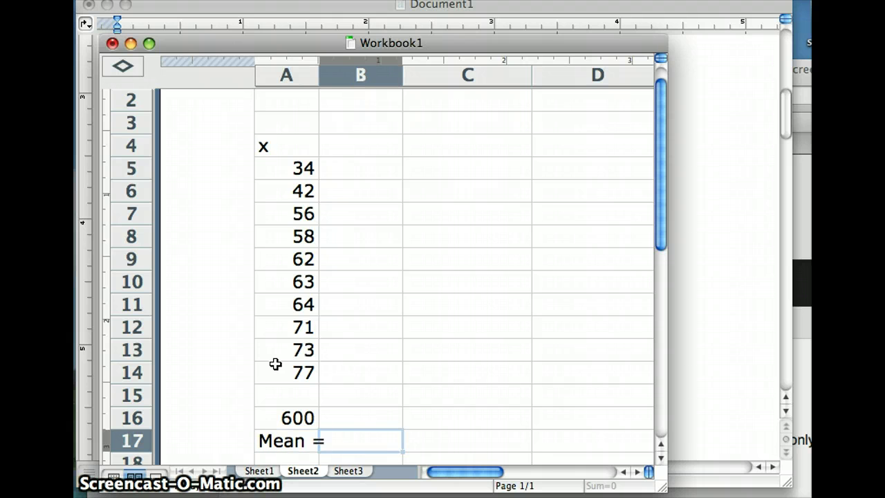
text(60)
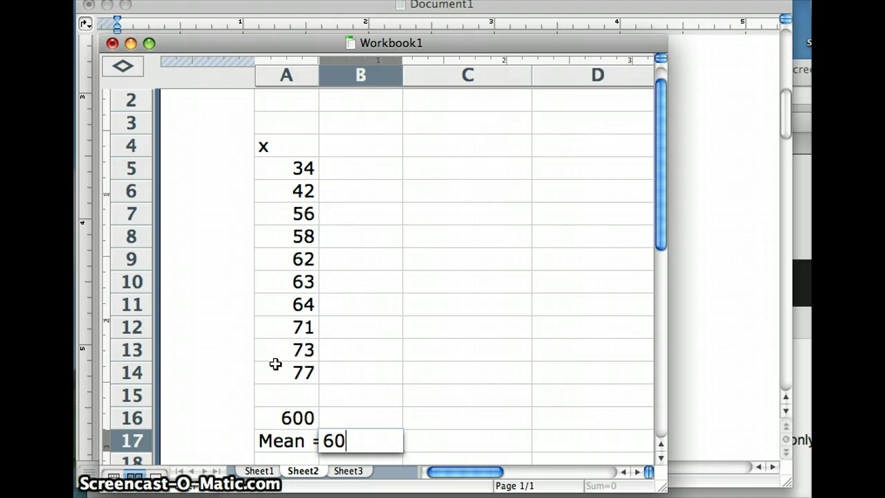
Widen column A and head column B with '(x-xbar)'.
click(363, 150)
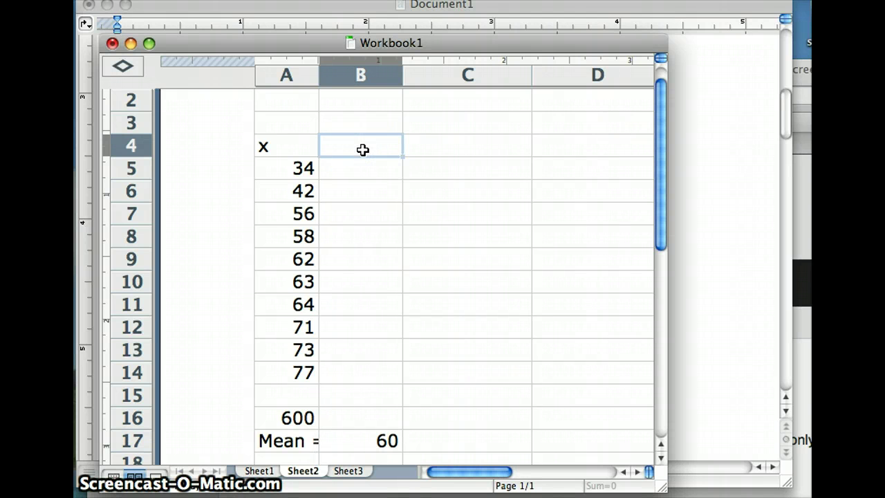
drag(318, 82, 329, 85)
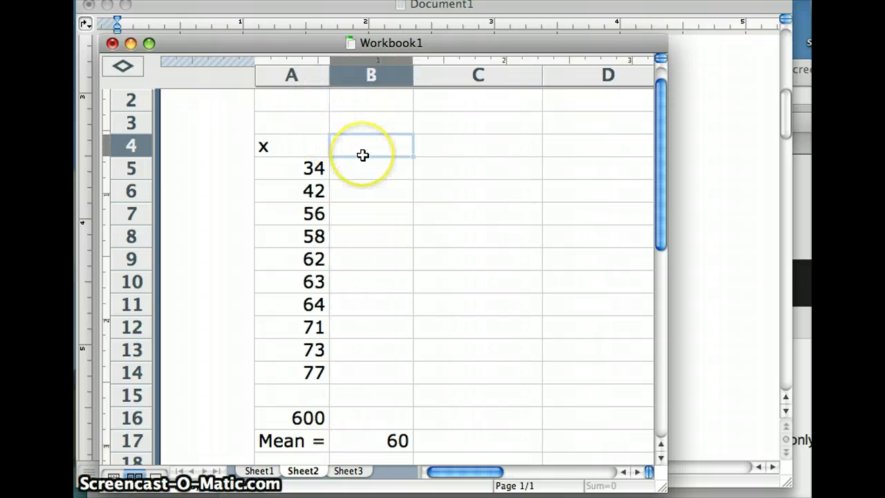
text((x-x)
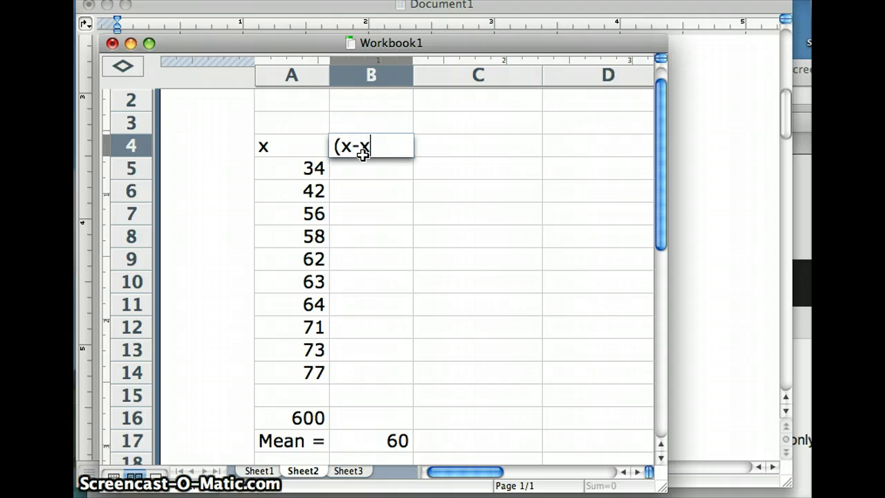
text(bar))
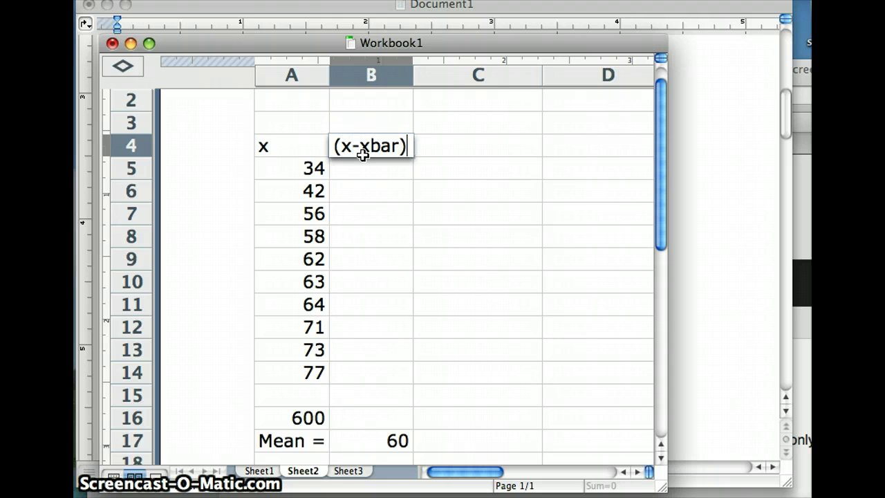
click(361, 165)
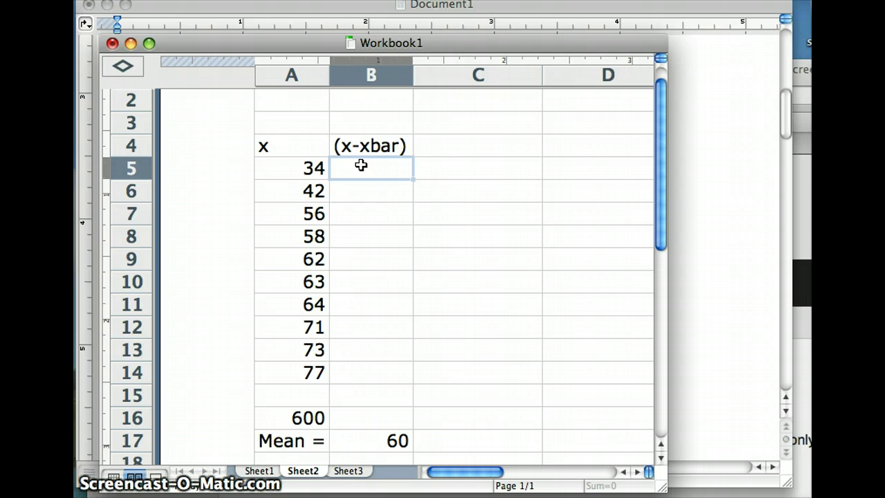
Enter =A5-60 in B5 and fill it down to B14, giving deviations -26 to 17.
text(=)
click(293, 170)
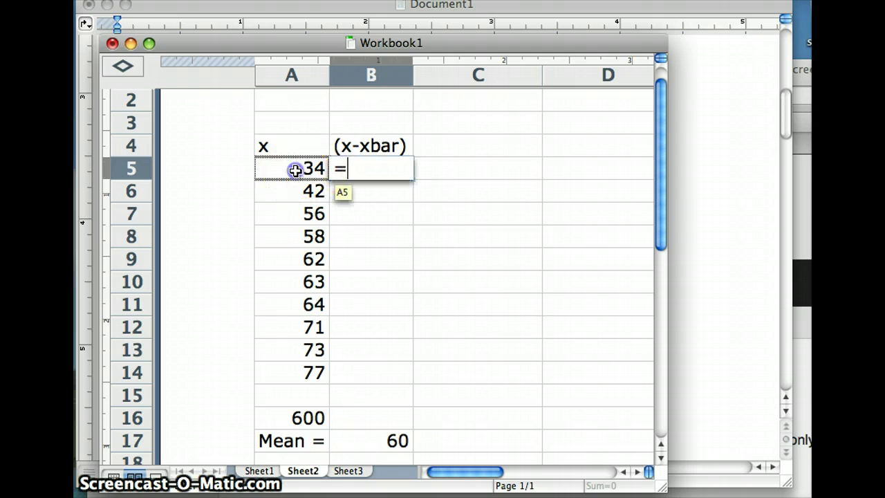
text(-)
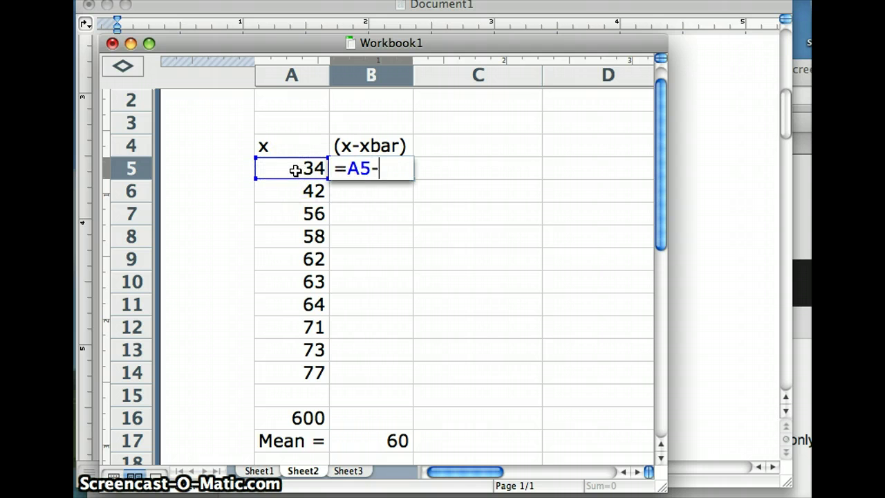
text(60)
key(Return)
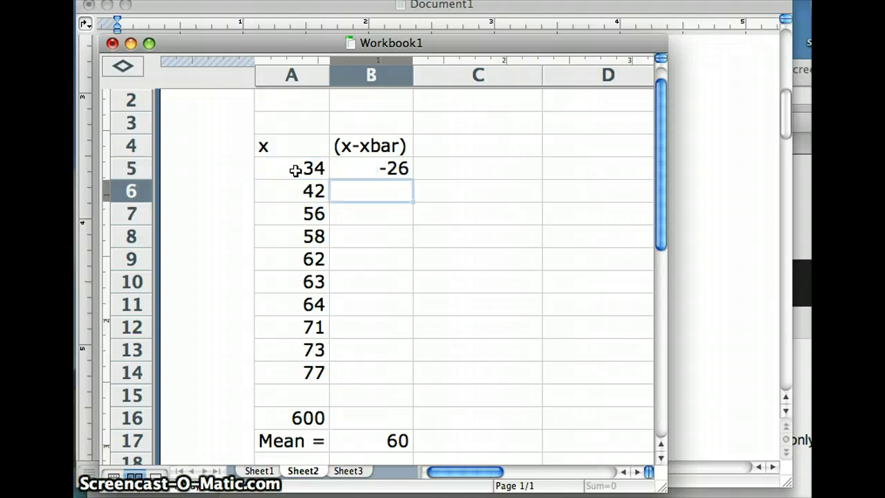
click(371, 169)
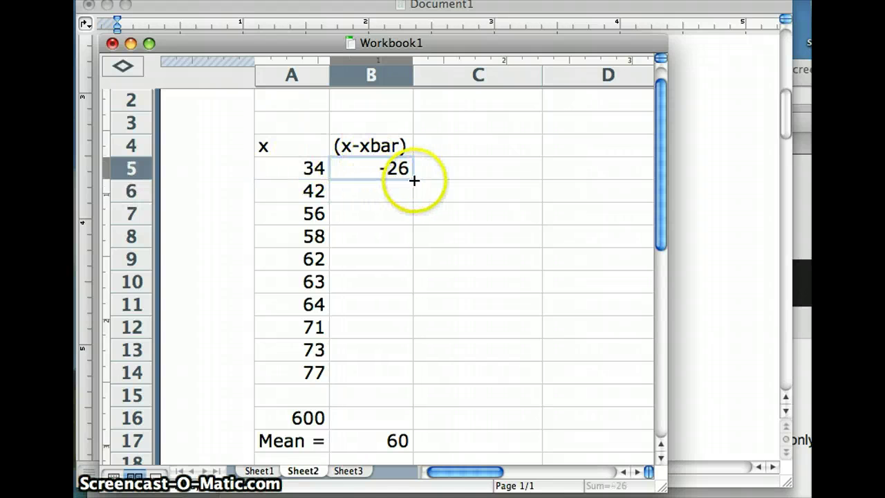
drag(413, 181, 400, 374)
click(399, 176)
Label B3 'devs', C3 'dev sqrd' and C4 '(x-xbar)^2'.
click(382, 126)
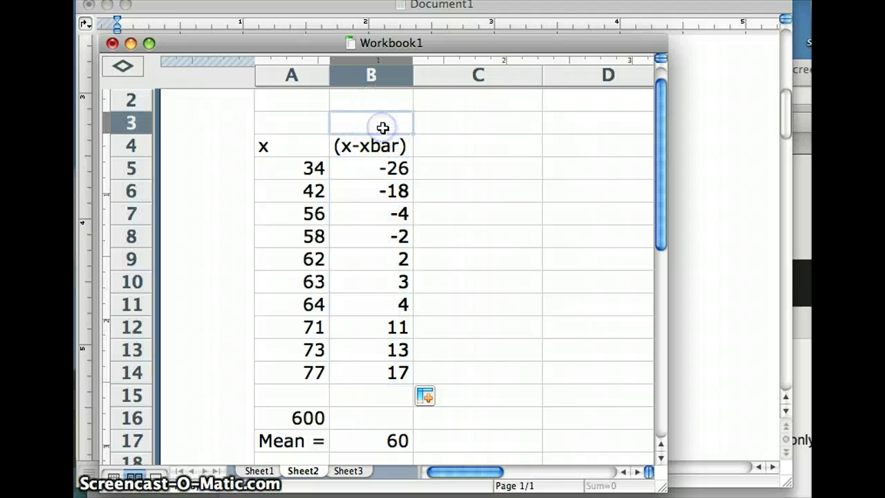
text(devs)
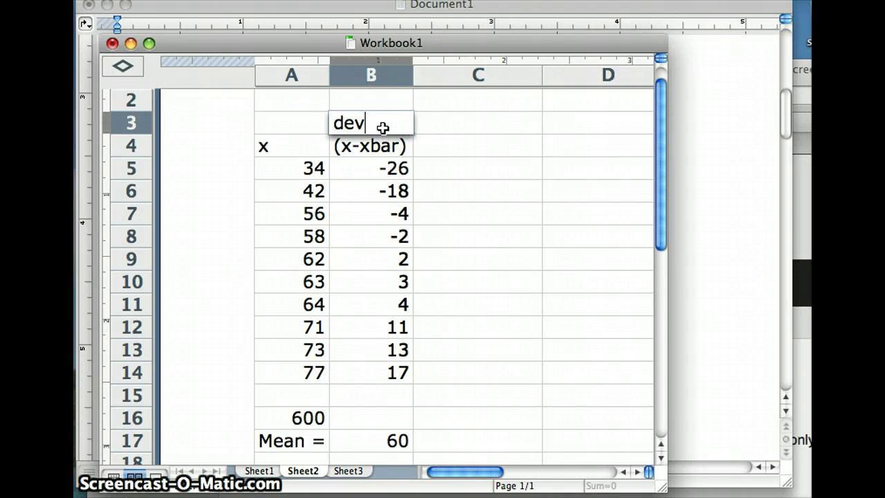
click(472, 124)
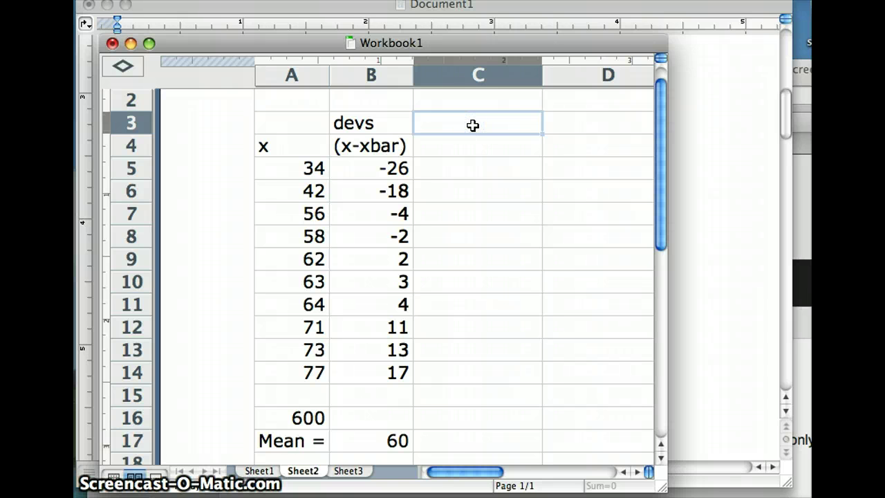
click(450, 138)
click(450, 135)
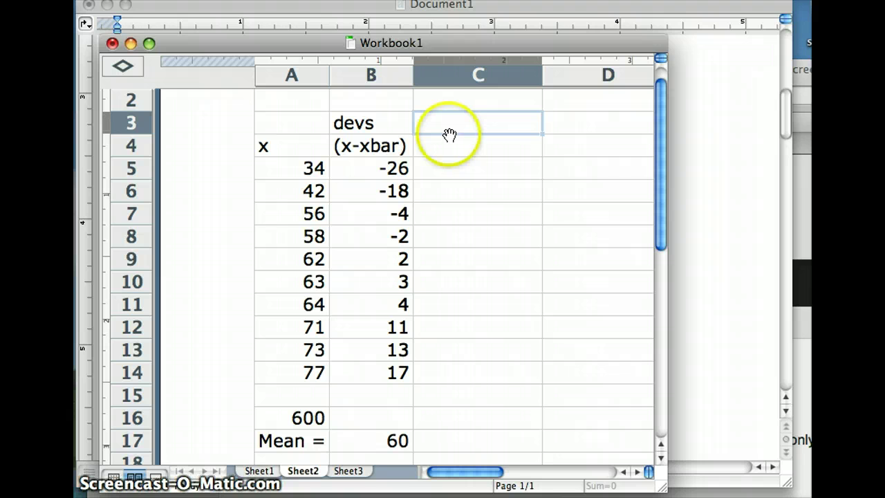
text(dev sqrd)
click(433, 145)
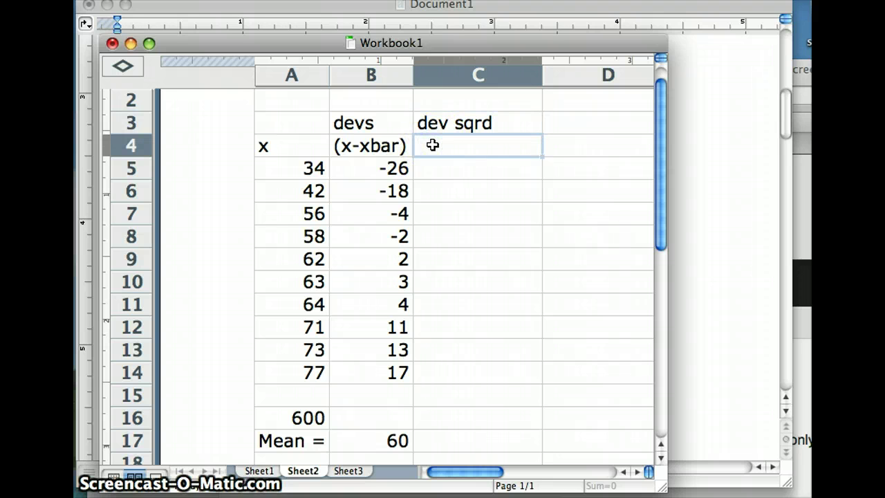
text((x-xbar)^2)
click(432, 164)
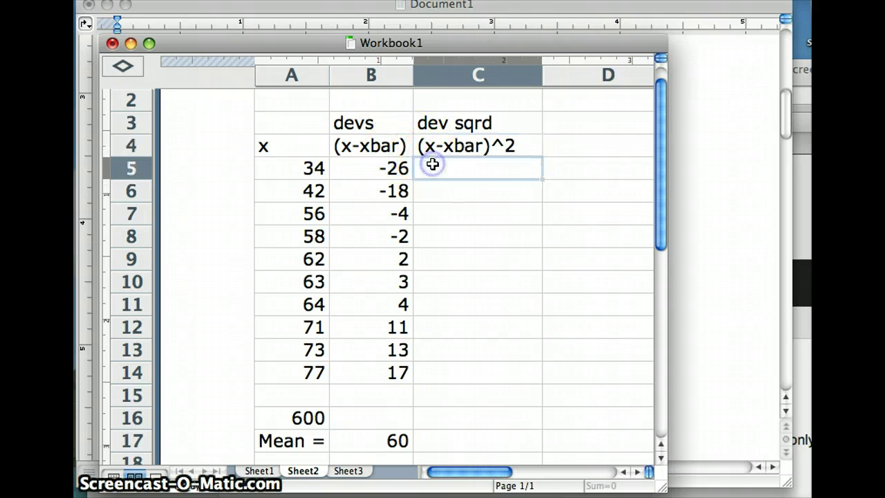
Enter =B5^2 in C5 and fill it down to C14, giving 676 down to 289.
text(=)
click(409, 168)
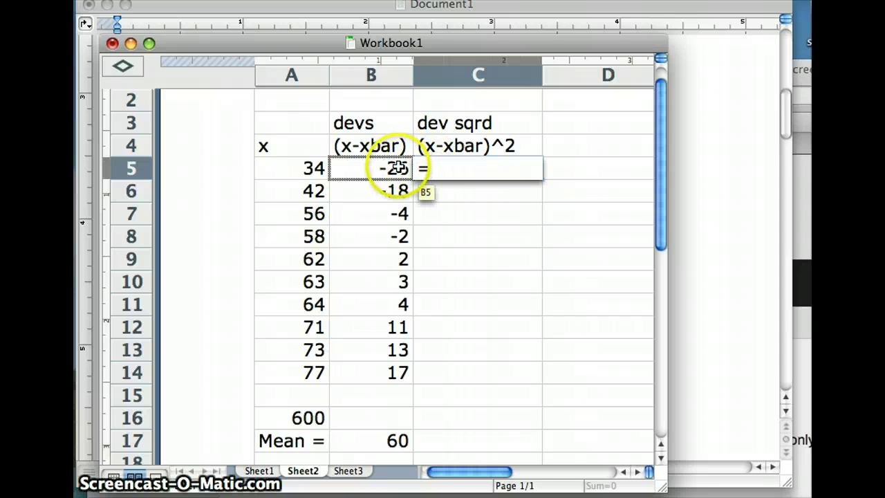
click(394, 168)
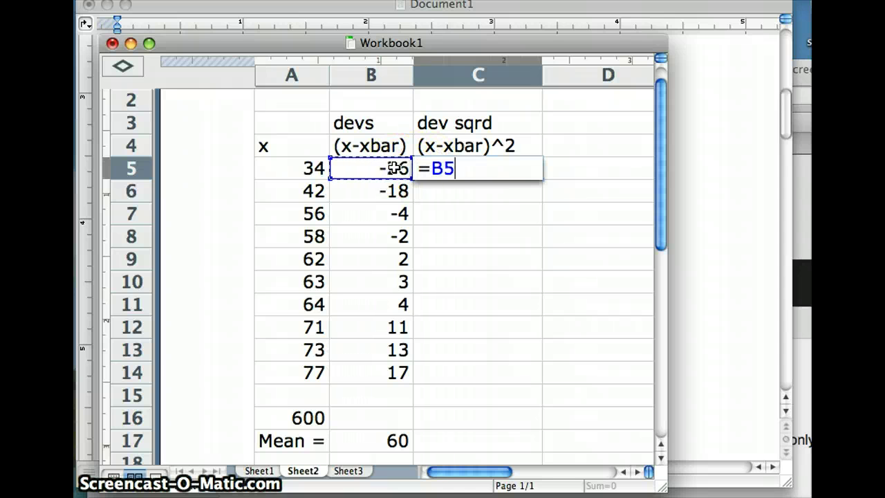
text(^2)
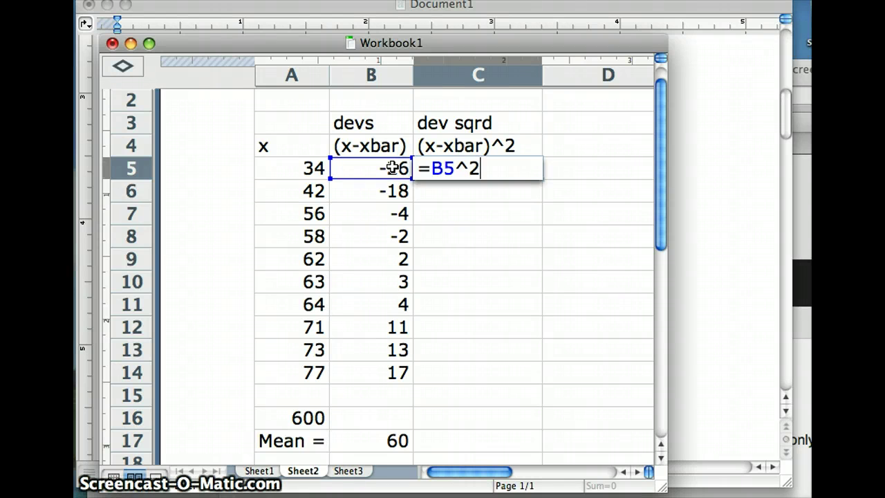
key(Return)
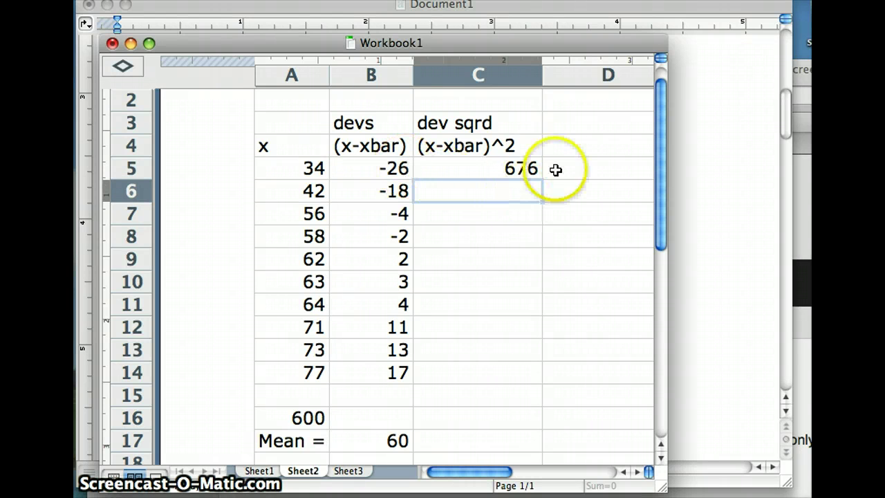
click(526, 173)
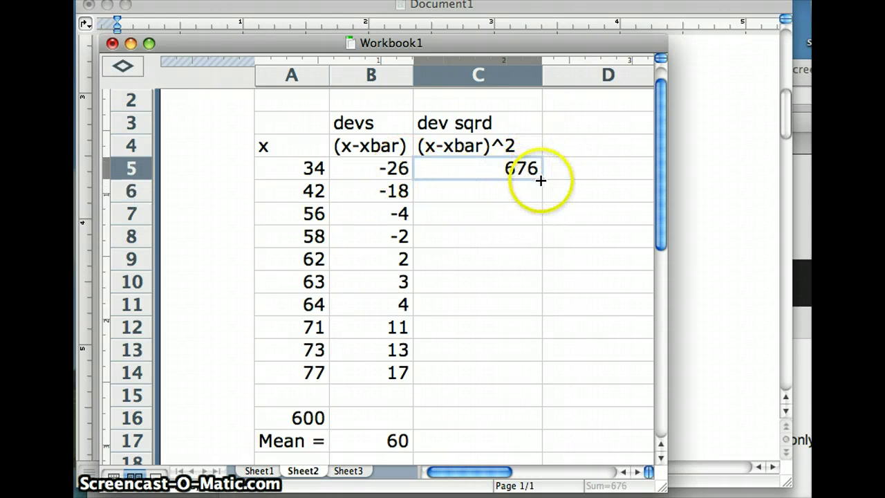
drag(539, 180, 523, 371)
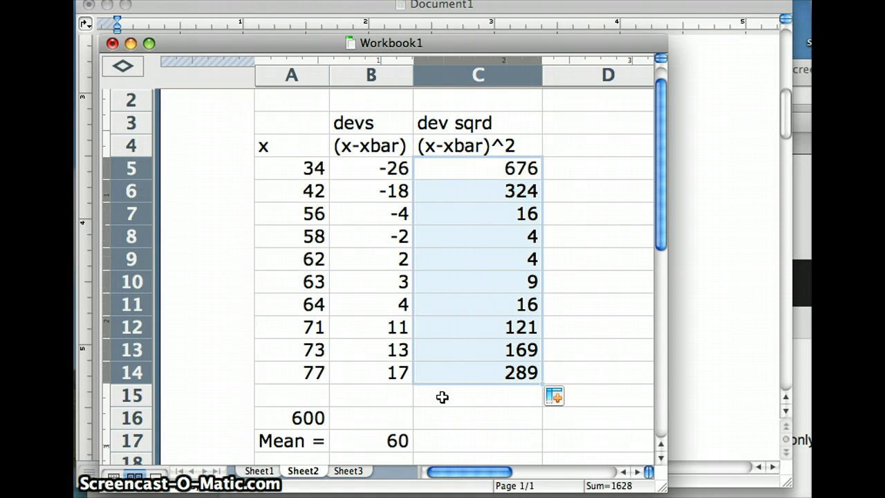
Type the label 'sum of dev sqrd' below the squared deviations in C15.
click(438, 398)
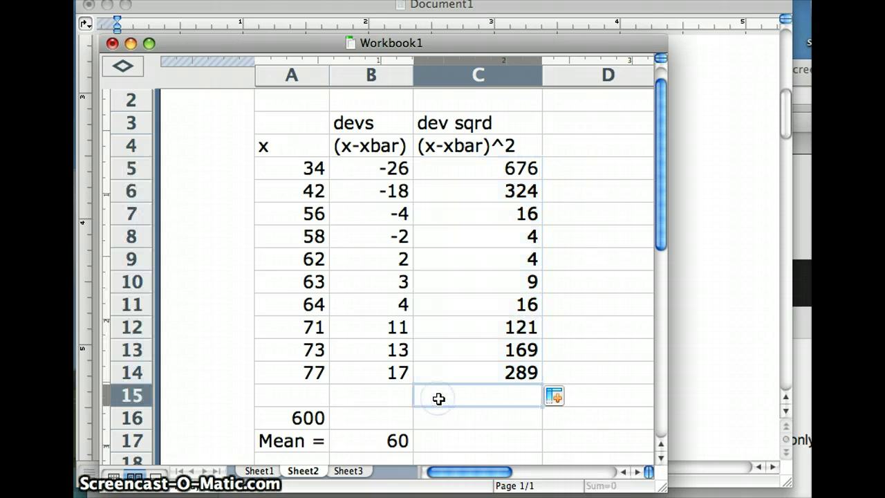
text(sum of dev)
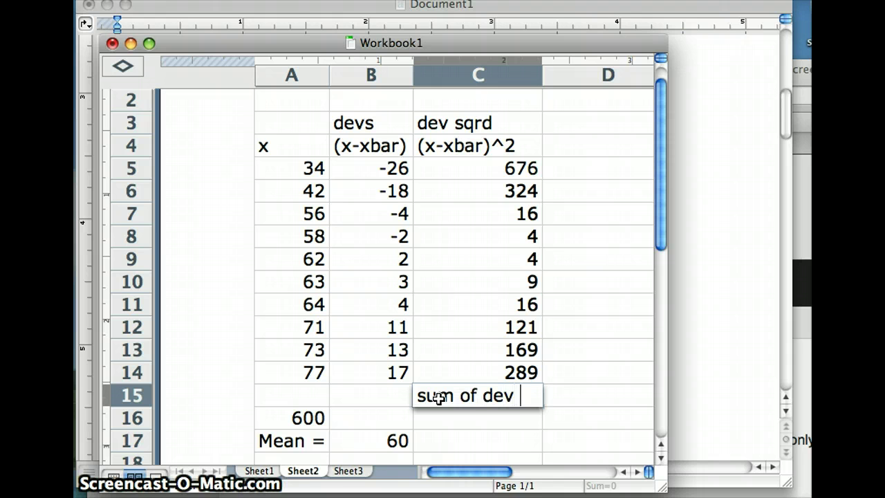
text( sqrd)
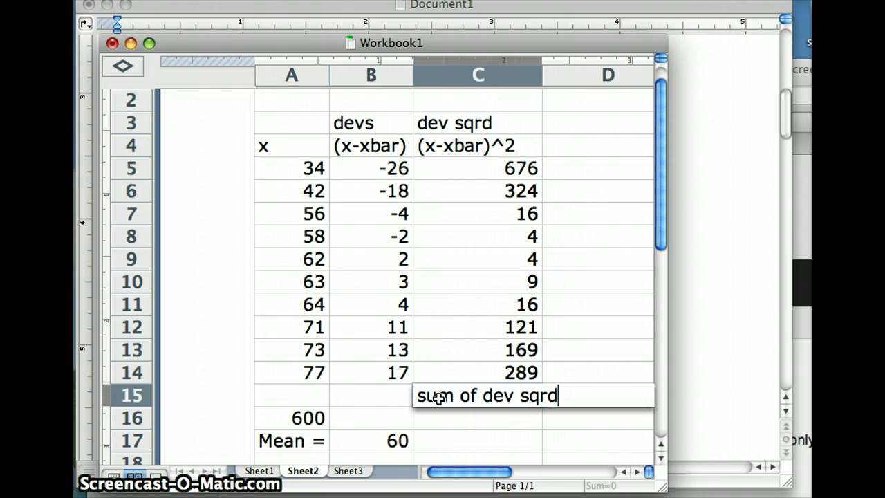
click(527, 418)
click(598, 395)
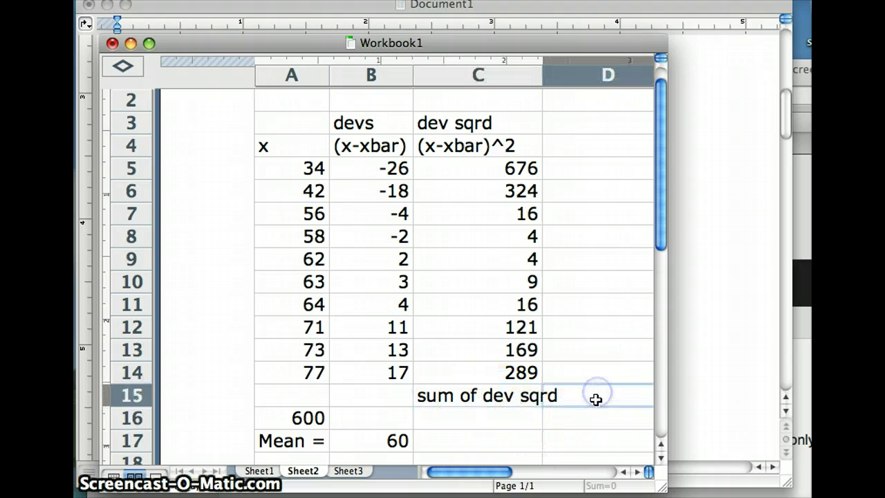
Enter =SUM(C5:C14) in C16, totalling the squared deviations as 1628.
click(510, 414)
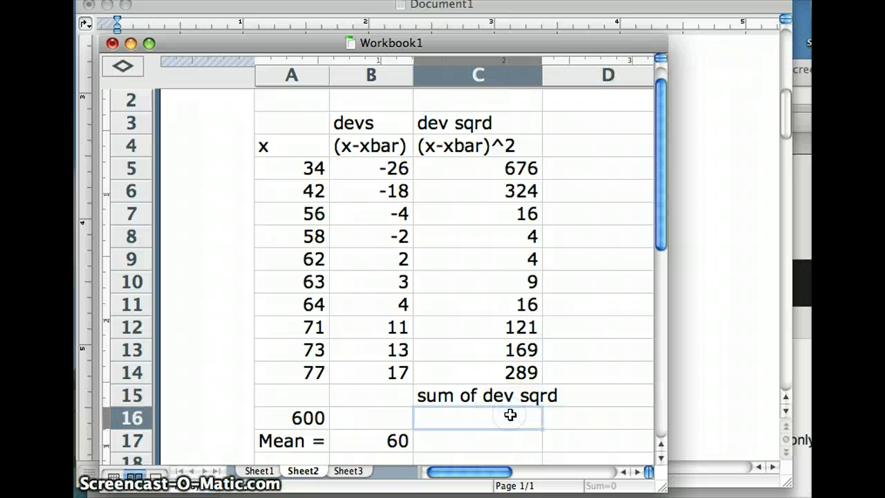
text(=sum()
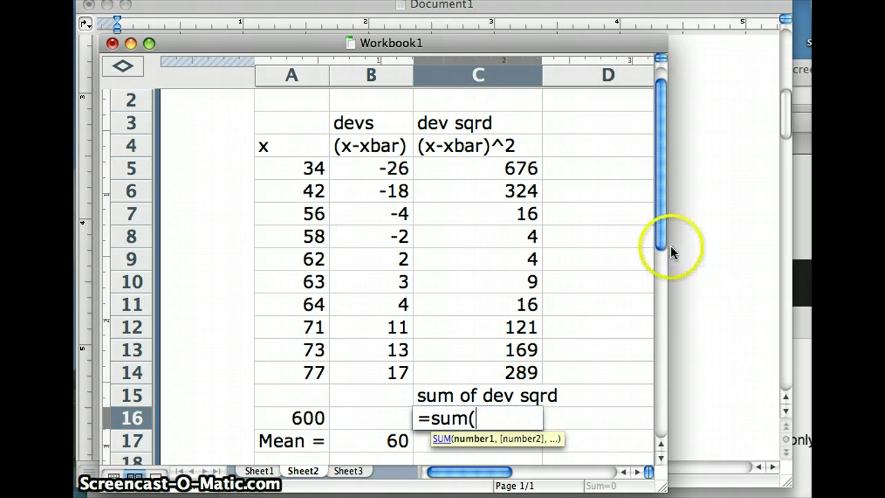
click(516, 170)
drag(515, 171, 508, 373)
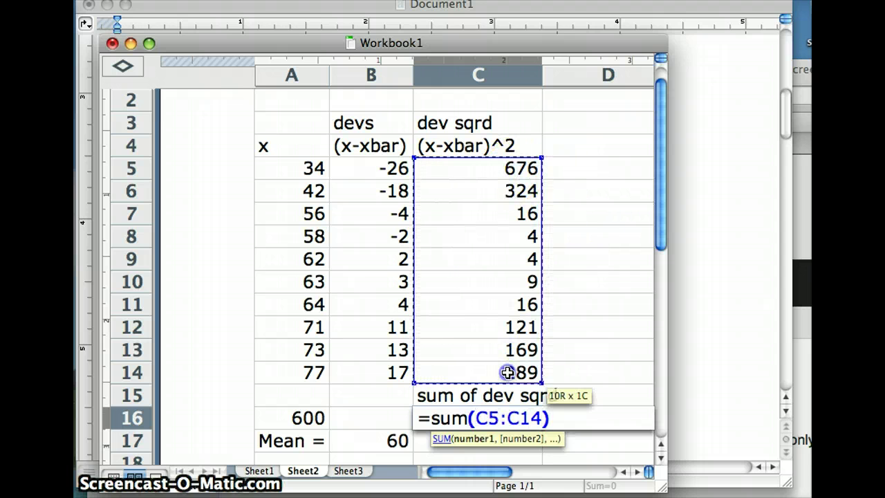
key(Return)
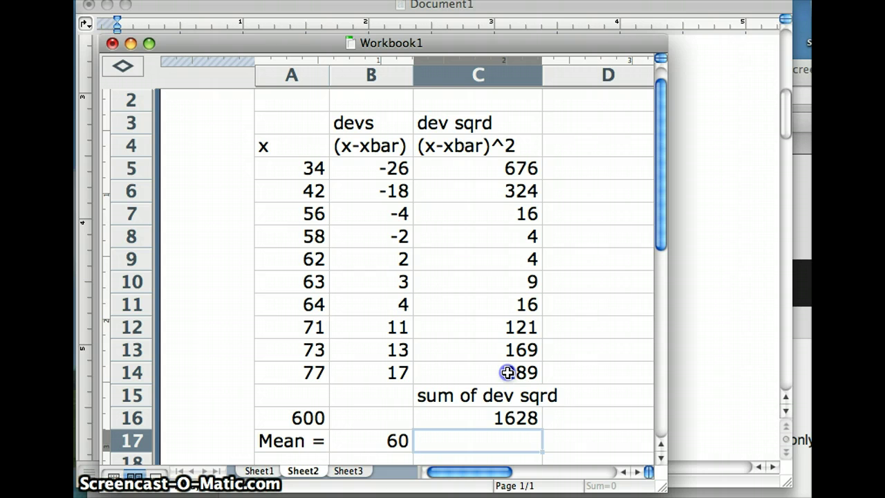
In Word, scroll to the variance formula s² = Σ(x−x̄)²/(n−1) and check the Excel total.
key(super+Tab)
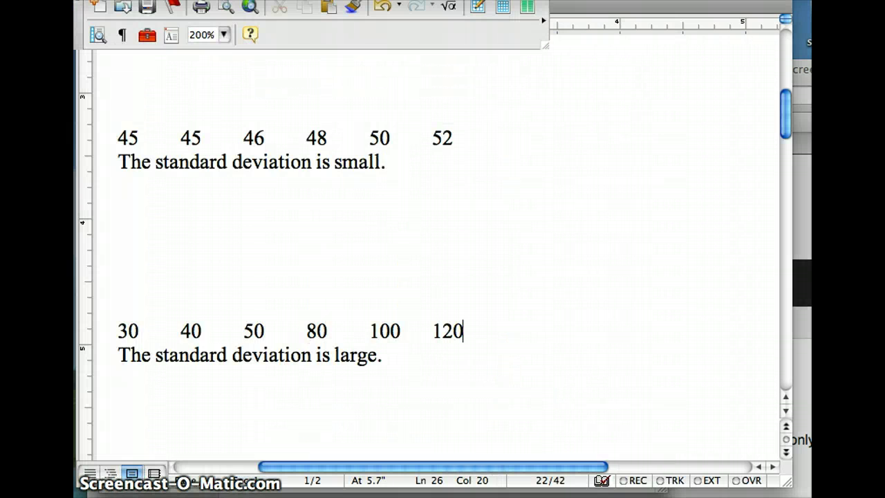
click(787, 111)
drag(789, 114, 797, 186)
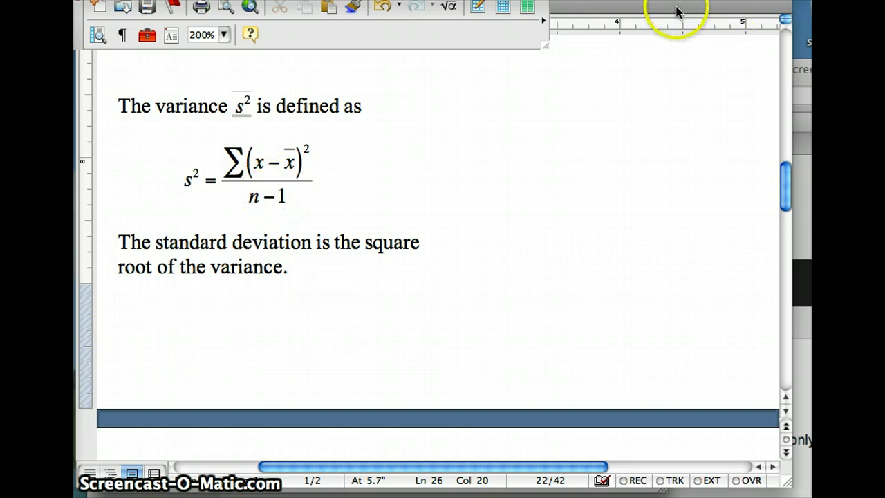
drag(677, 10, 746, 452)
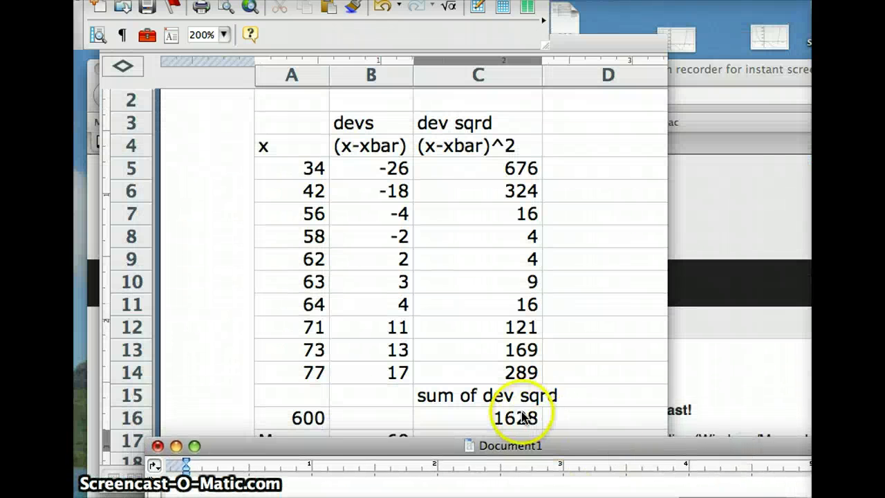
drag(652, 447, 594, 68)
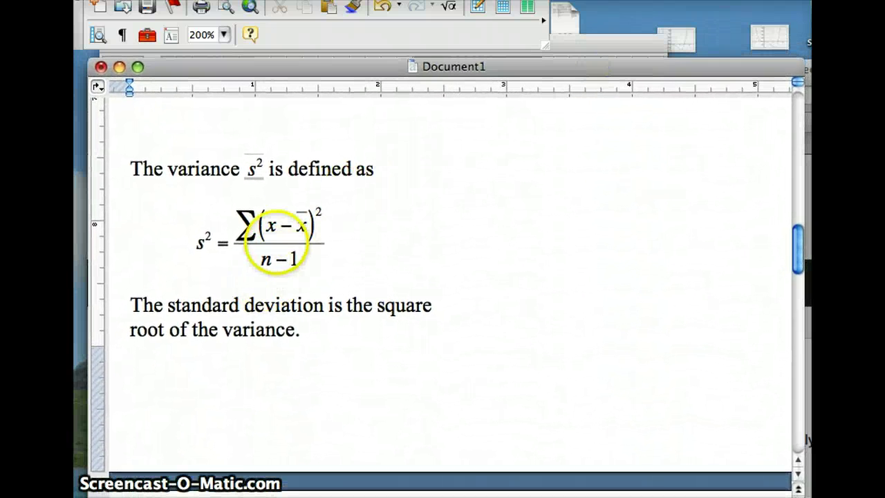
Extend the variance equation with = 1628/(10−1) as a built-up fraction.
double_click(278, 237)
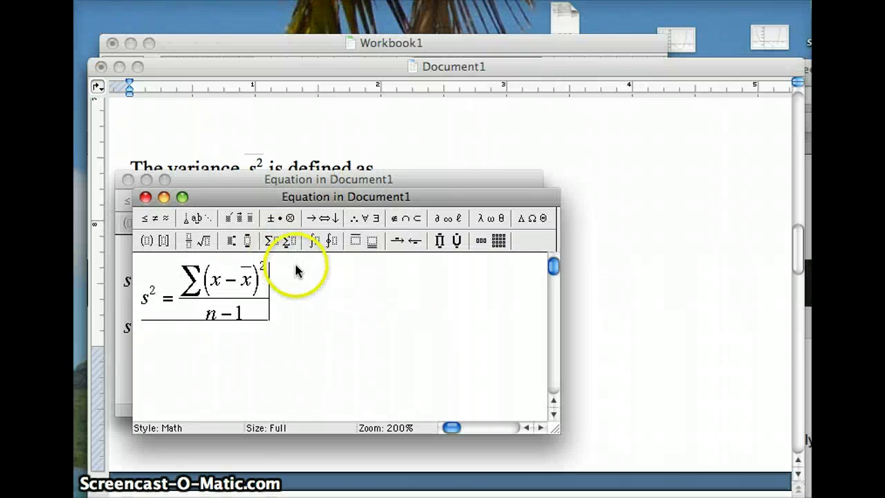
text(=)
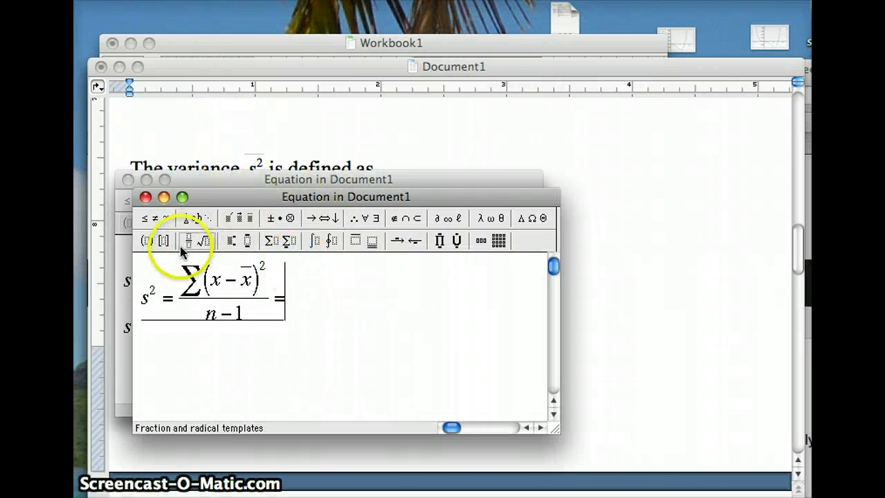
drag(185, 247, 187, 257)
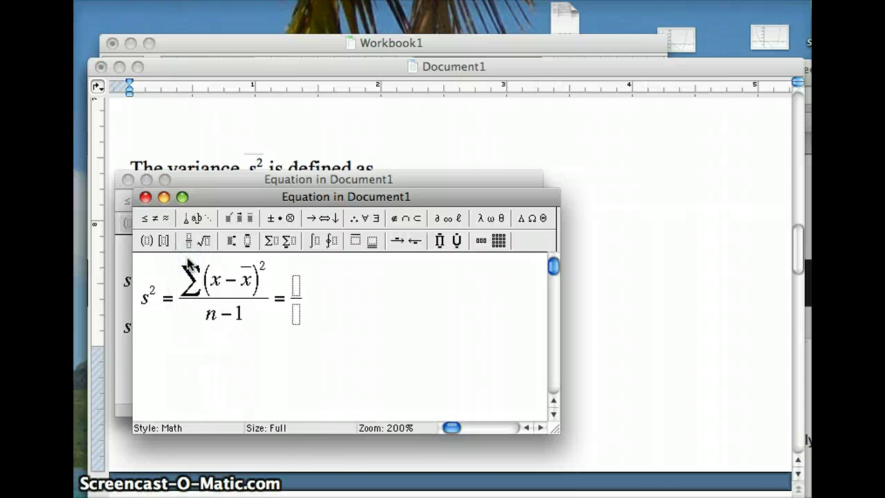
text(16)
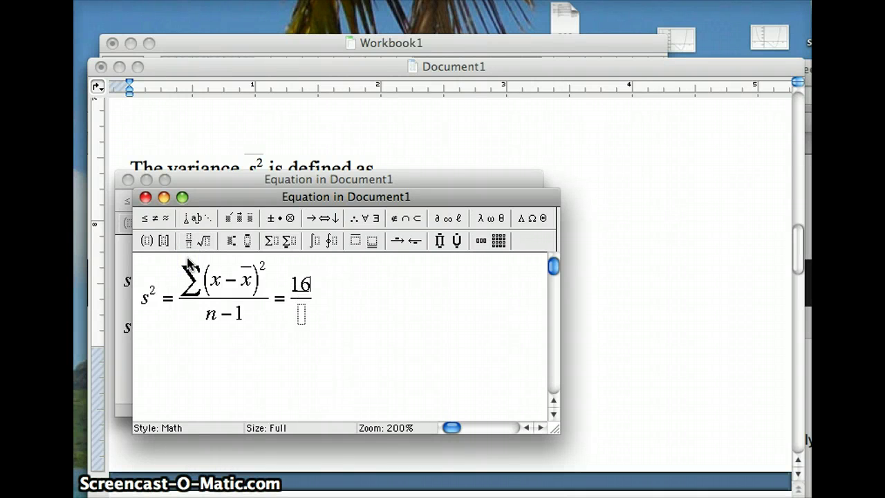
text(28)
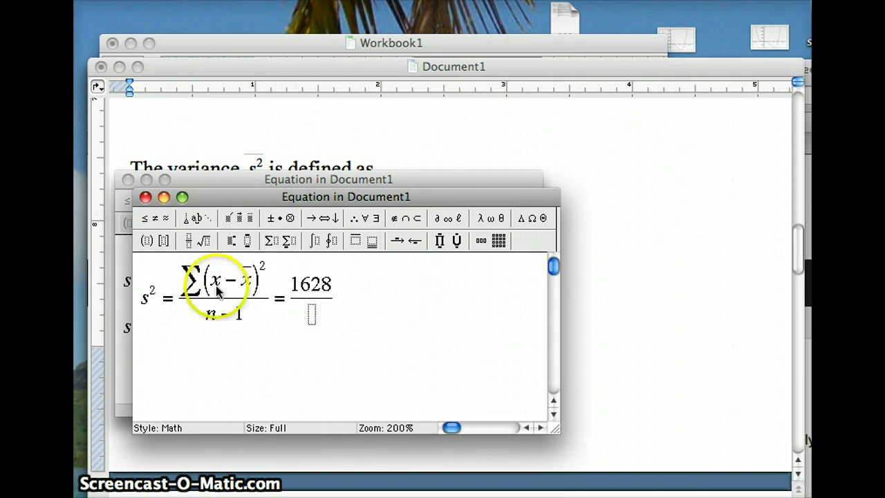
click(312, 316)
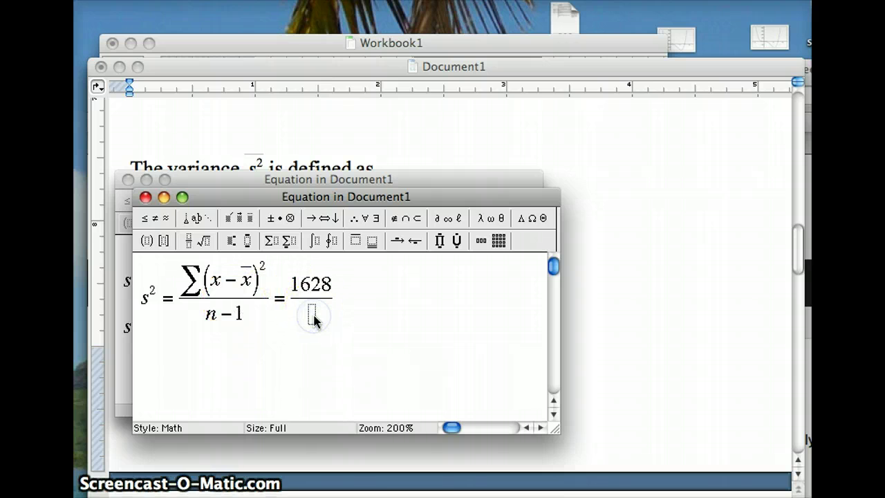
text(10-2)
key(BackSpace)
text(10−1)
click(365, 290)
Continue the equation with = 1628/9 =, leaving it awaiting the result.
text(=)
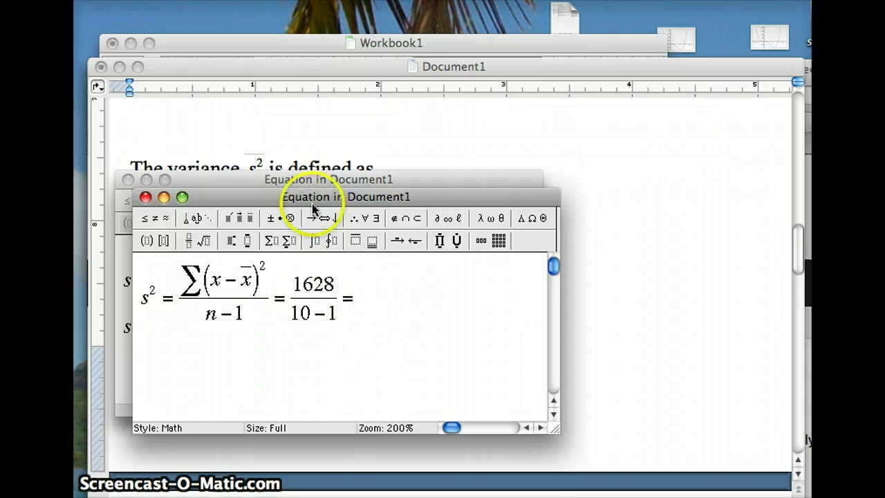
click(193, 240)
click(186, 259)
text(1628/1)
click(186, 263)
key(BackSpace)
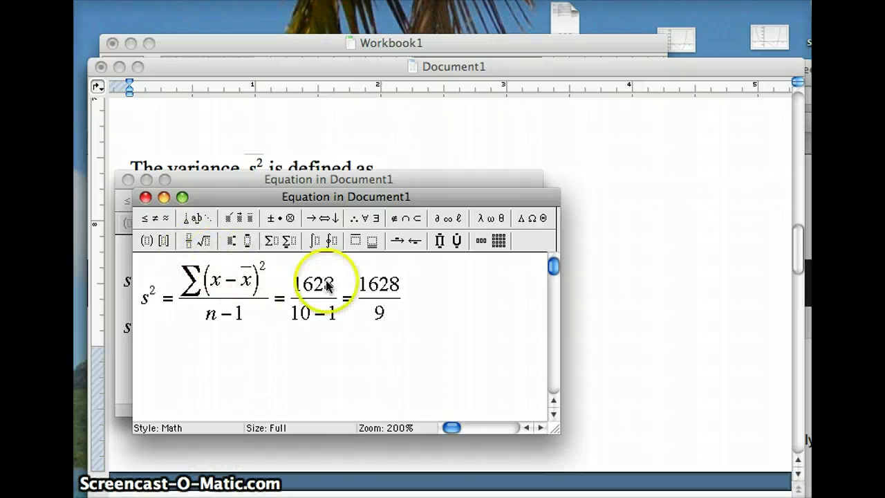
click(411, 299)
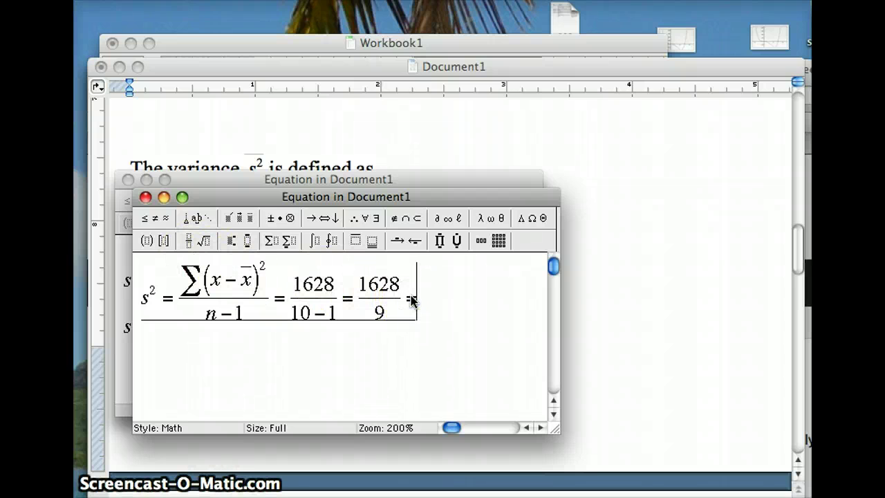
text(=)
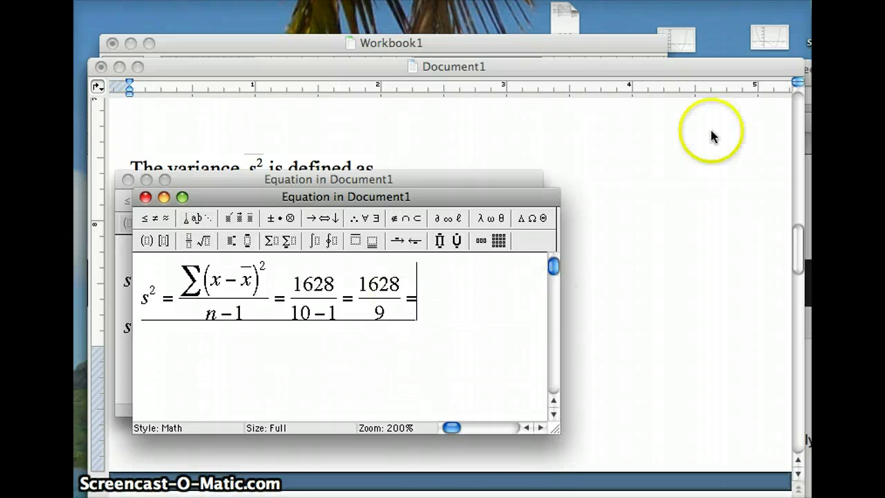
Compute 1628/9 in Excel cell D4 (180.88888), then reopen the Word variance equation.
click(568, 44)
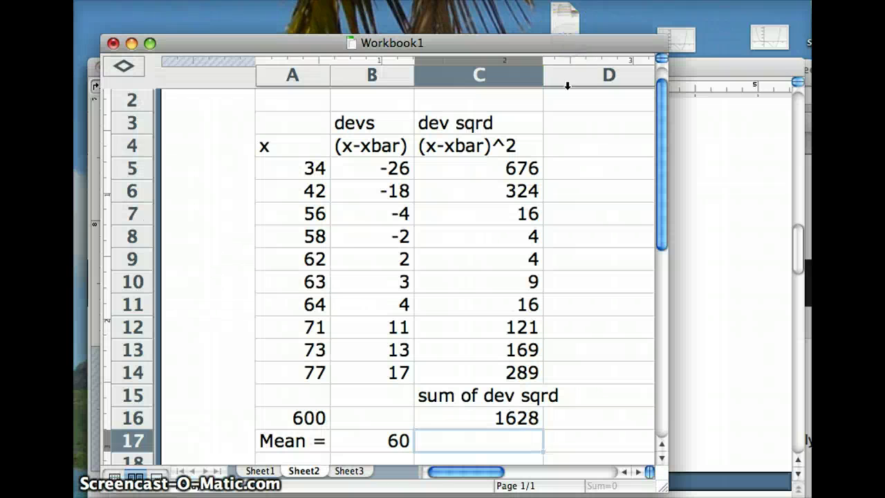
click(591, 151)
text(=1628/9)
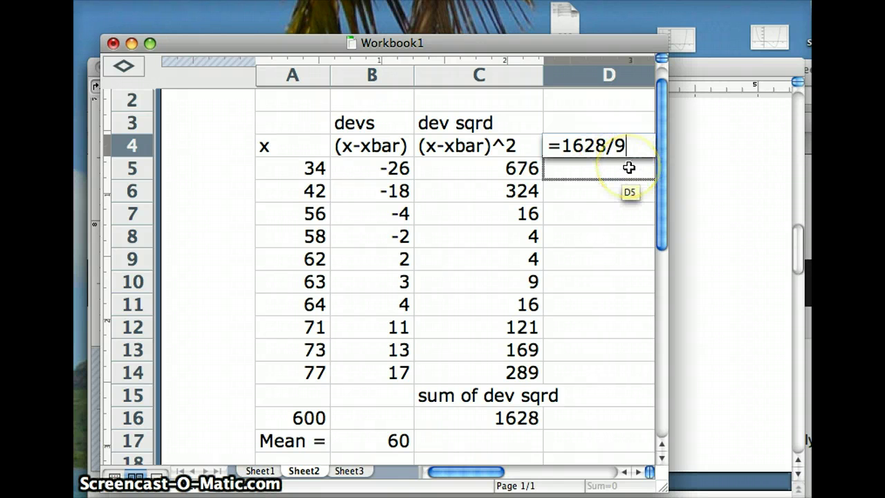
key(Return)
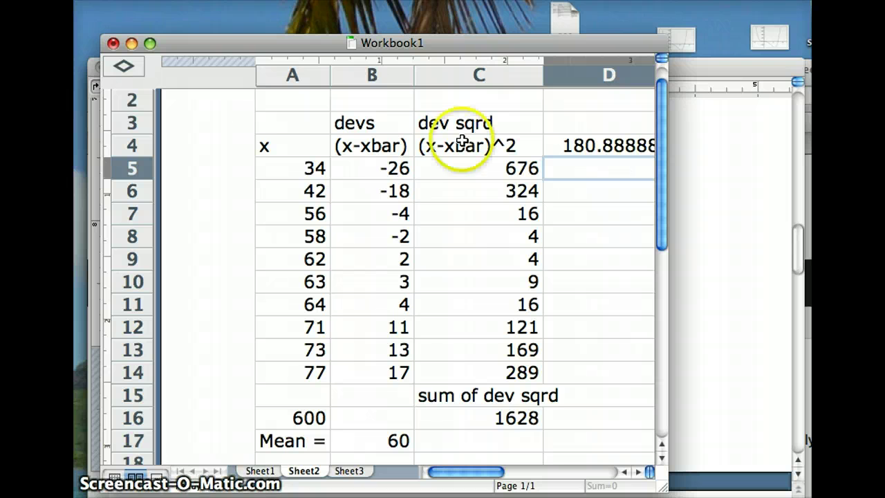
click(724, 177)
double_click(408, 237)
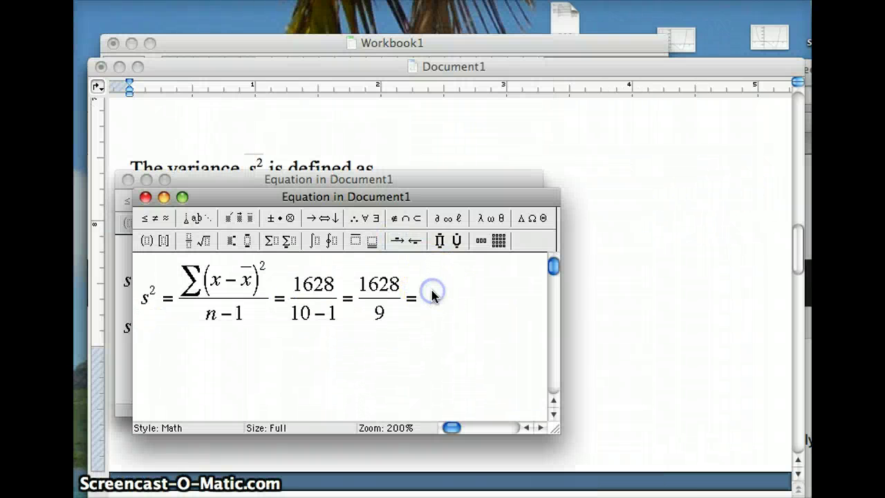
Finish the variance with 180.89 and write s = √180.89 = on the next line.
text(180.89)
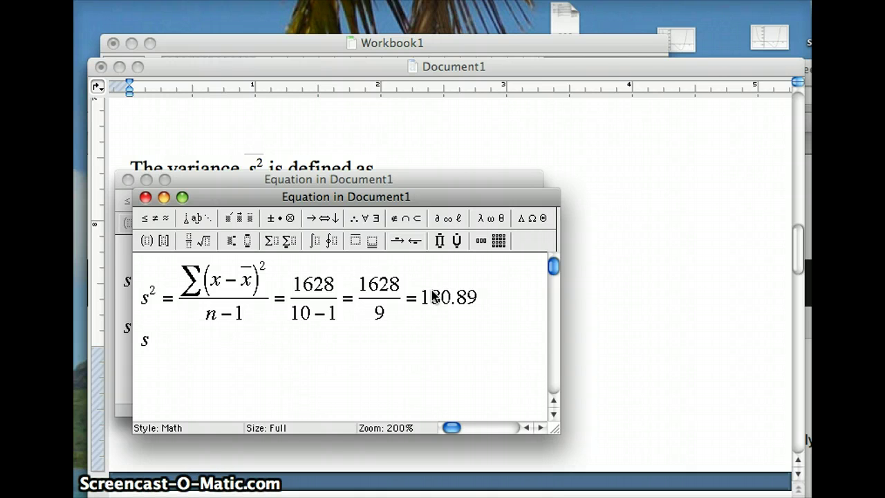
click(405, 350)
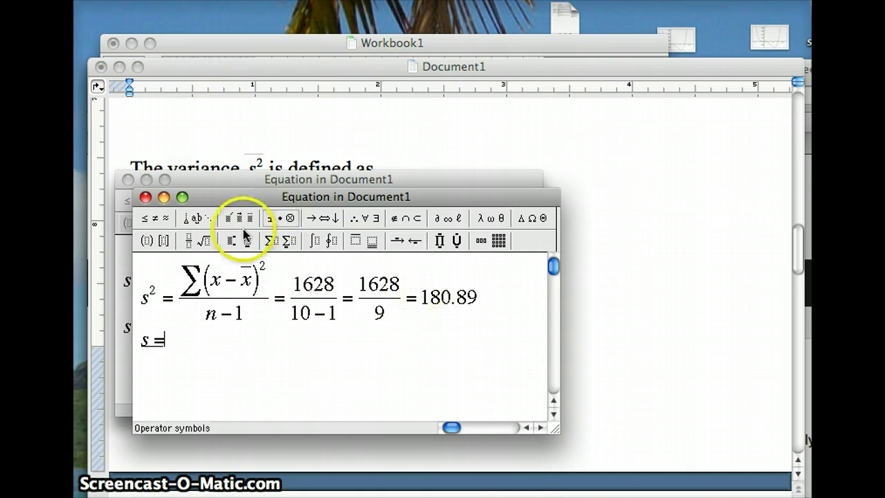
click(206, 241)
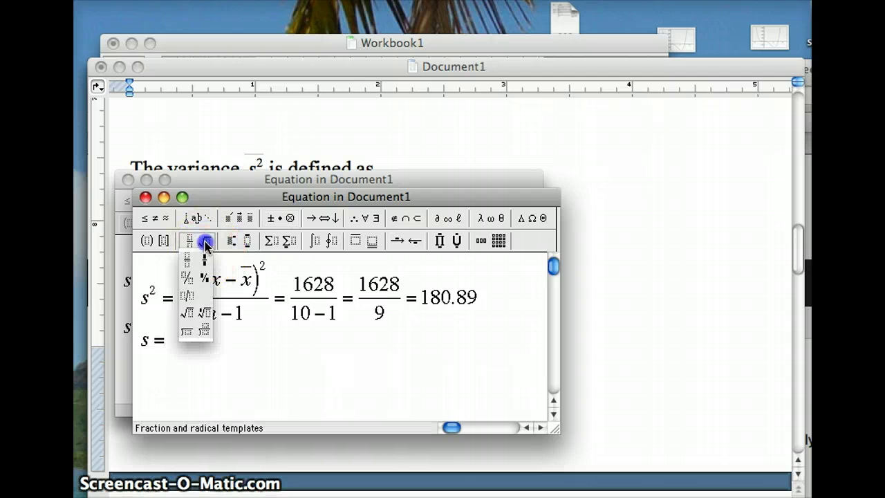
click(187, 312)
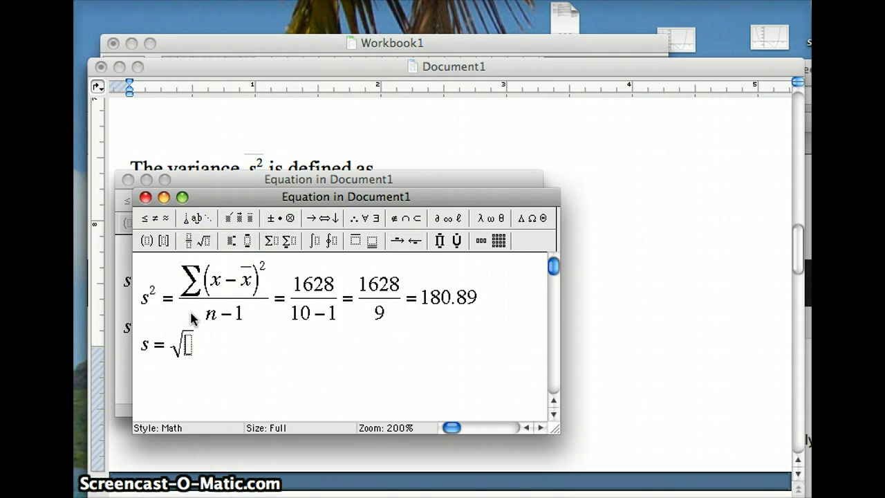
text(180.89)
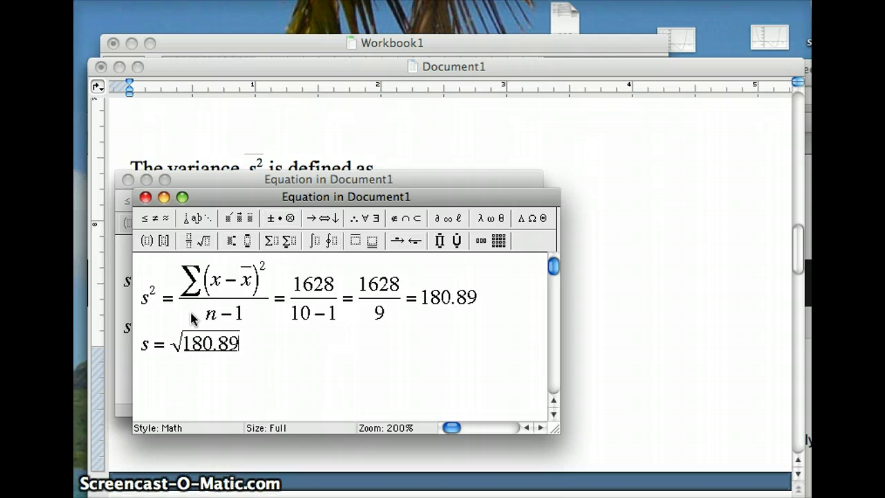
click(277, 352)
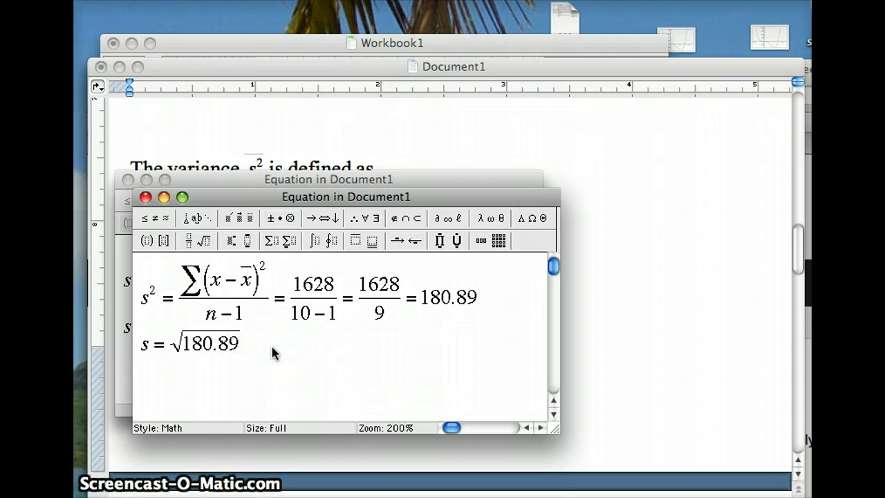
key(shift+Up)
click(264, 355)
click(328, 93)
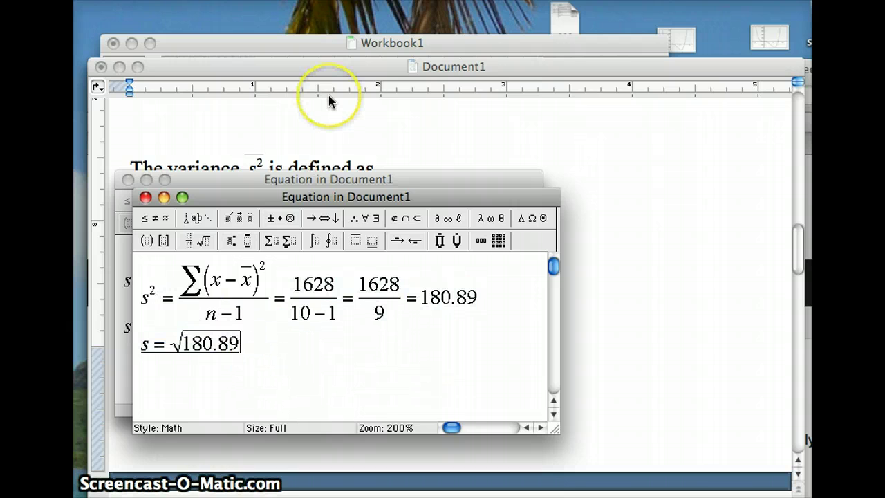
key(Tab)
Enter =SQRT(D4) in Workbook1's cell D5 to get 13.44949, then return to Word.
text(=)
click(435, 56)
click(448, 43)
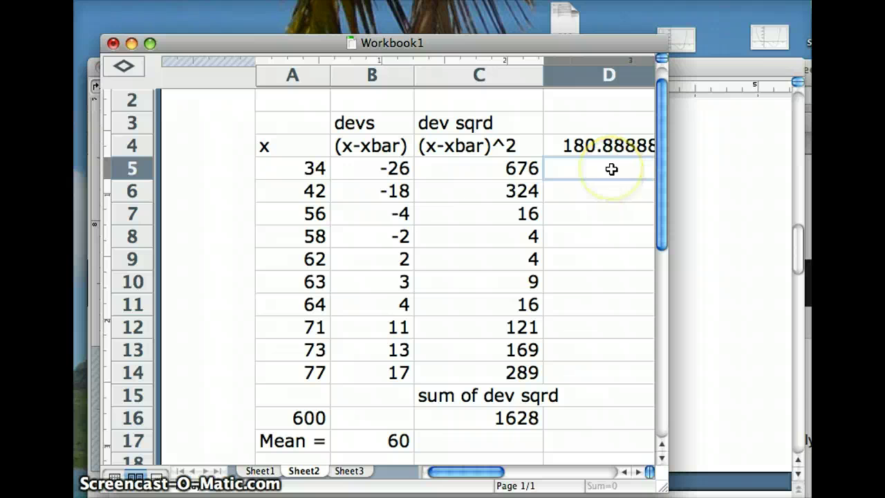
text(=sqrt()
click(614, 146)
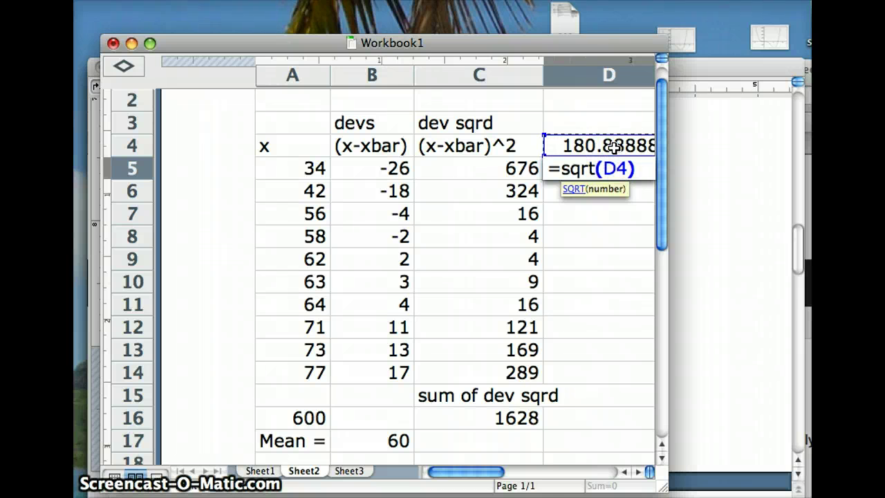
text())
key(Return)
click(685, 189)
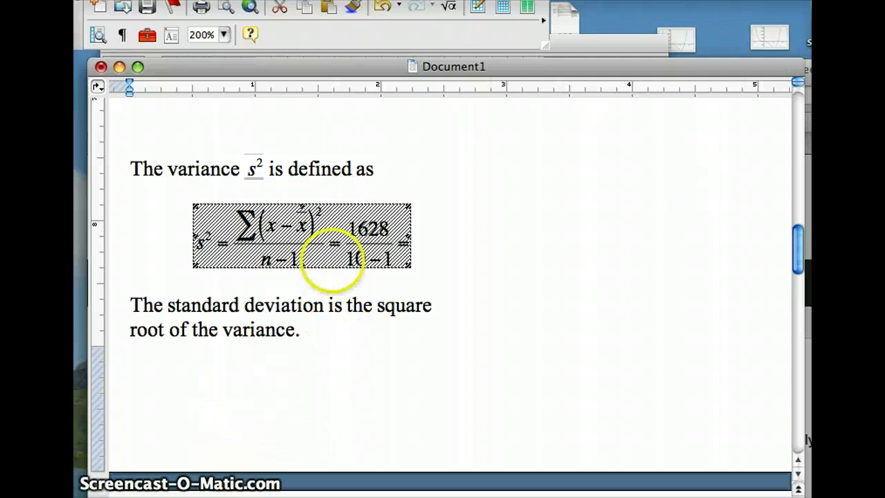
Append 13.45 after the last equals sign so the equation ends s = √180.89 = 13.45.
double_click(336, 237)
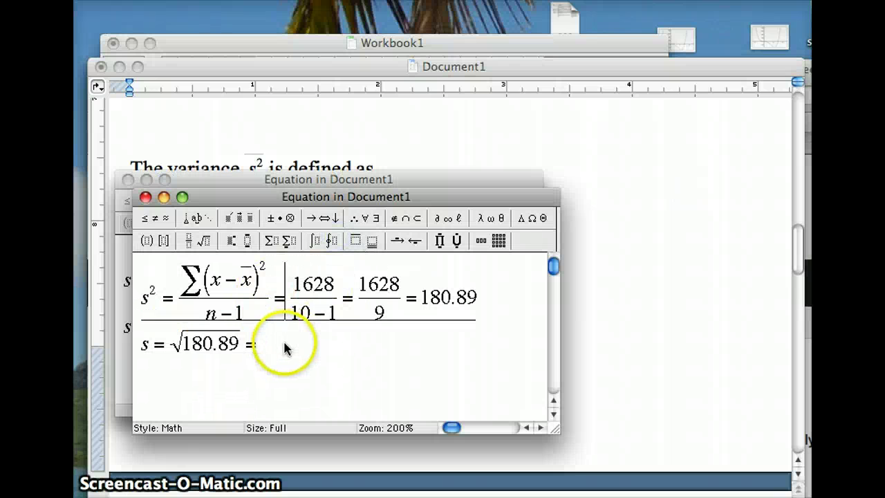
click(282, 346)
text(13.45)
click(265, 340)
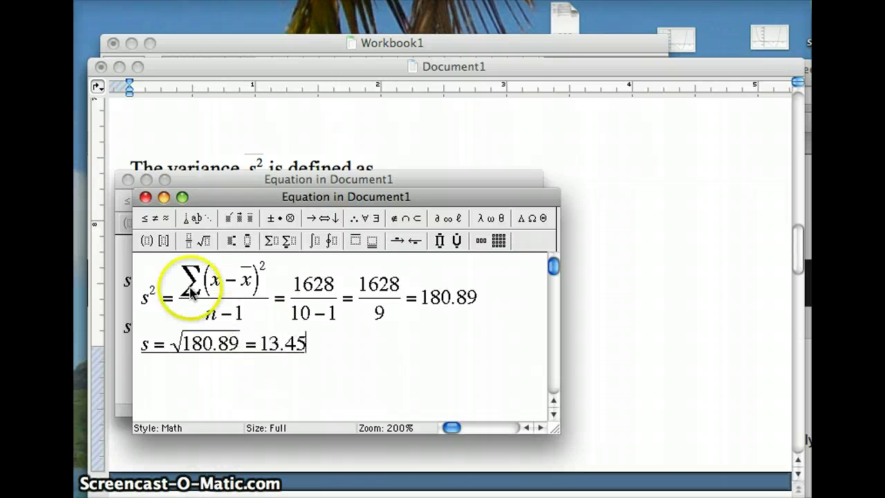
click(145, 197)
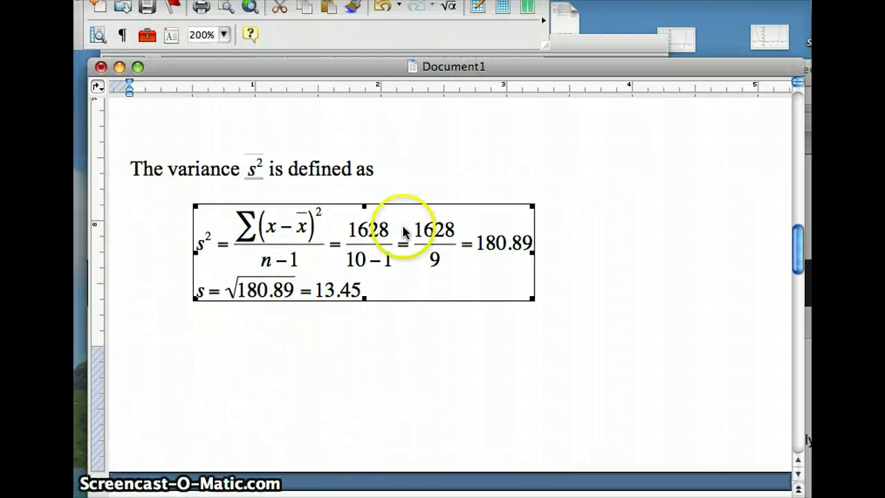
click(611, 253)
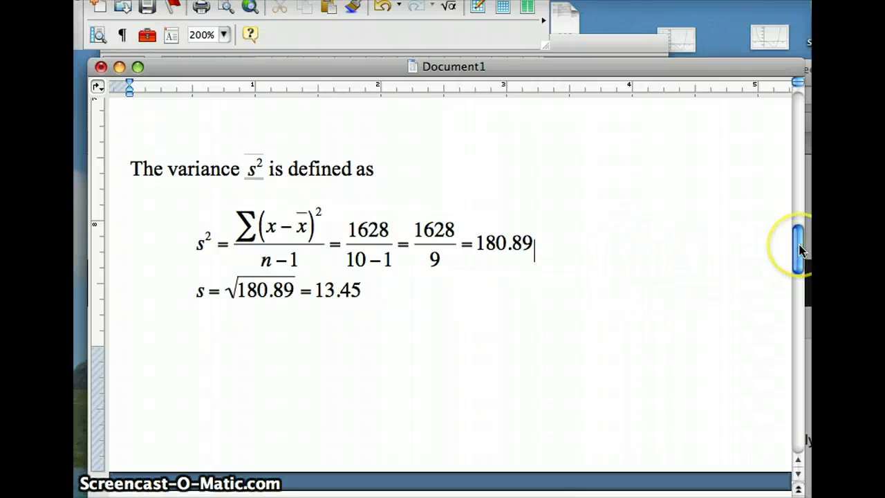
mouse_move(800, 250)
mouse_down()
mouse_move(786, 178)
mouse_move(788, 247)
mouse_up()
Switch between Word and Workbook1, ending on the sheet showing D4 180.888889 and D5 13.449494.
click(669, 131)
click(602, 42)
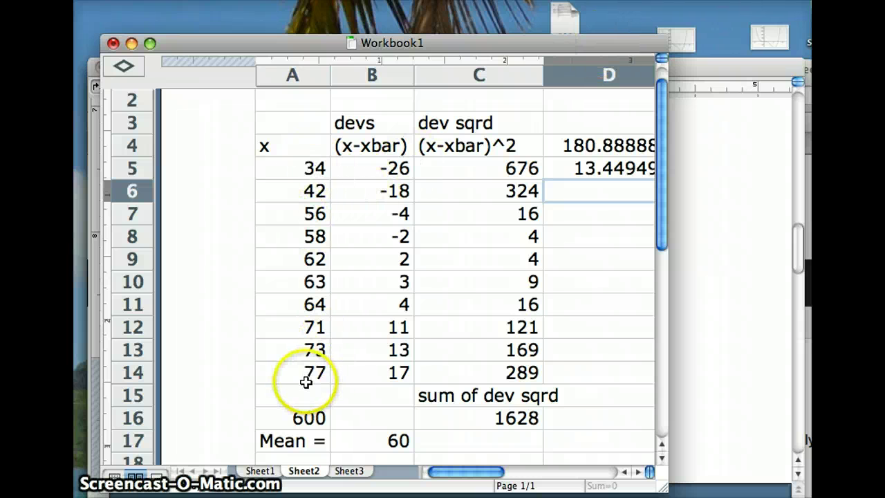
click(702, 190)
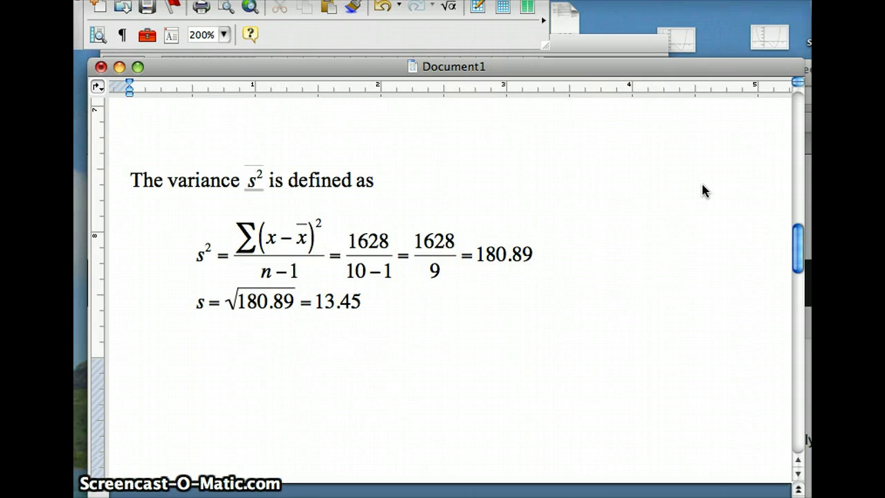
click(613, 48)
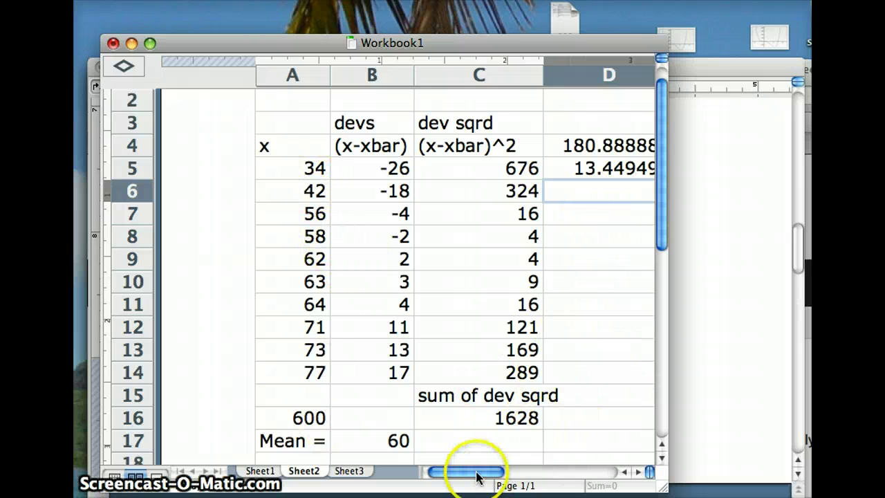
mouse_move(465, 472)
mouse_down()
mouse_move(487, 474)
mouse_move(467, 472)
mouse_up()
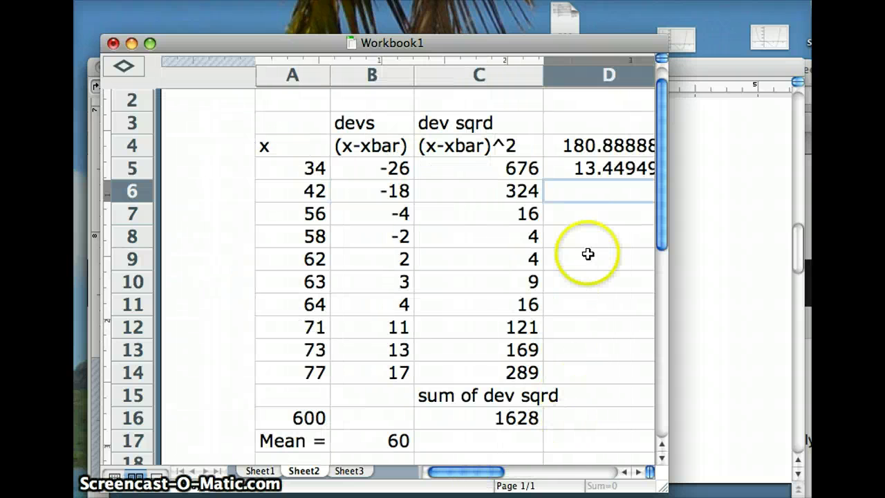
Compute =STDEV(A5:A14) in D7, giving 13.44949, then bring up the White Sox Ages sheet.
click(581, 218)
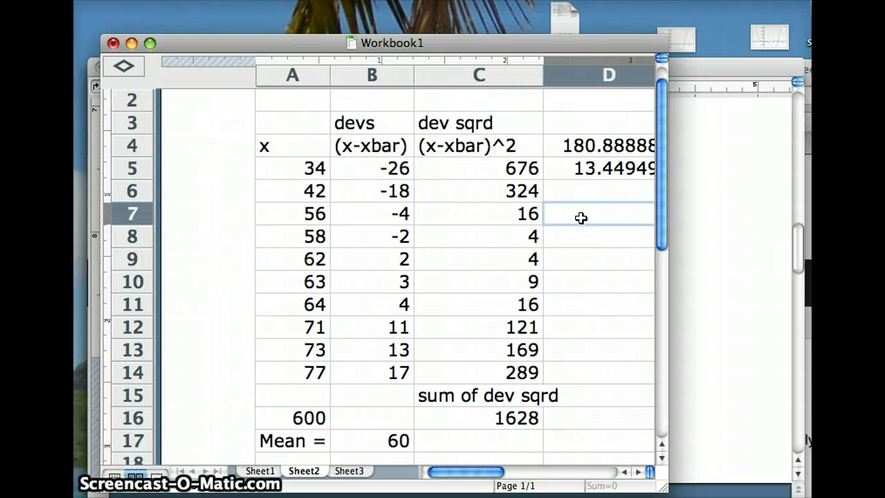
text(=stde)
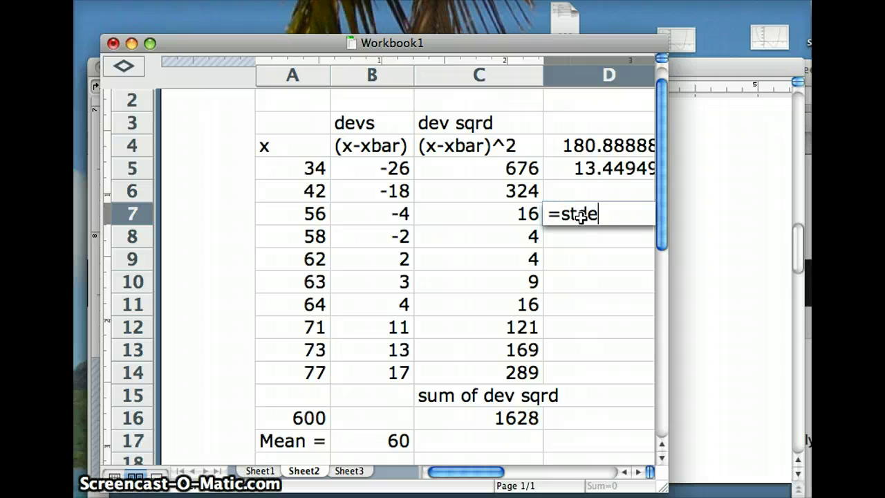
text(v()
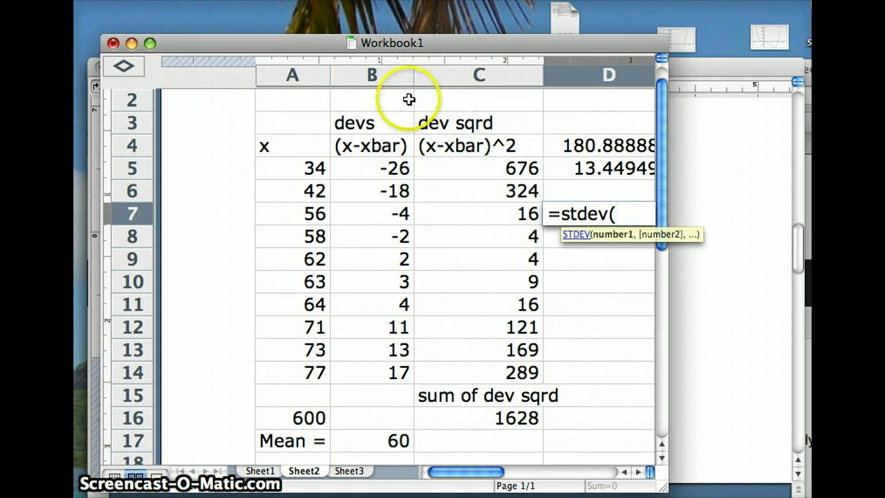
click(313, 173)
drag(313, 173, 294, 378)
text())
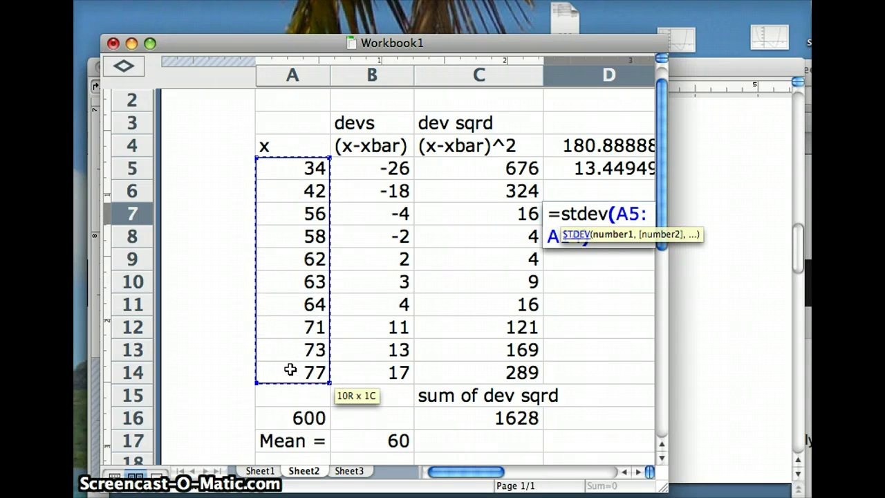
click(435, 336)
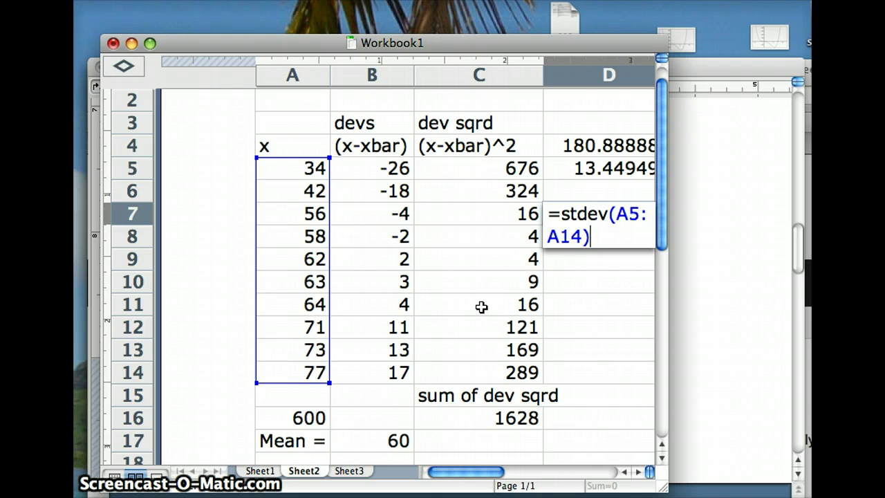
key(Return)
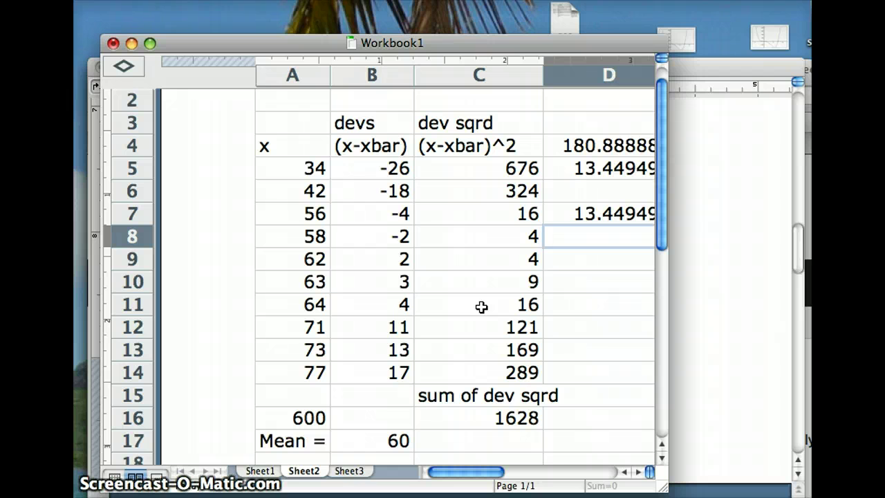
click(669, 156)
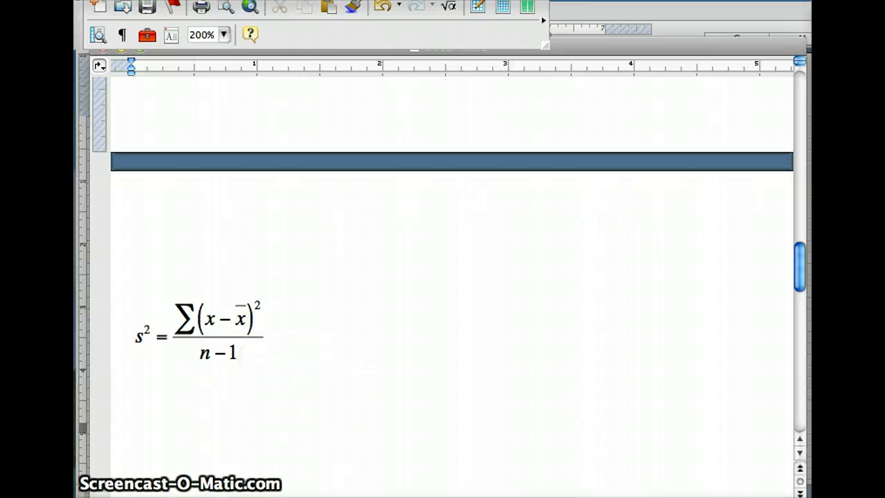
key(super+Tab)
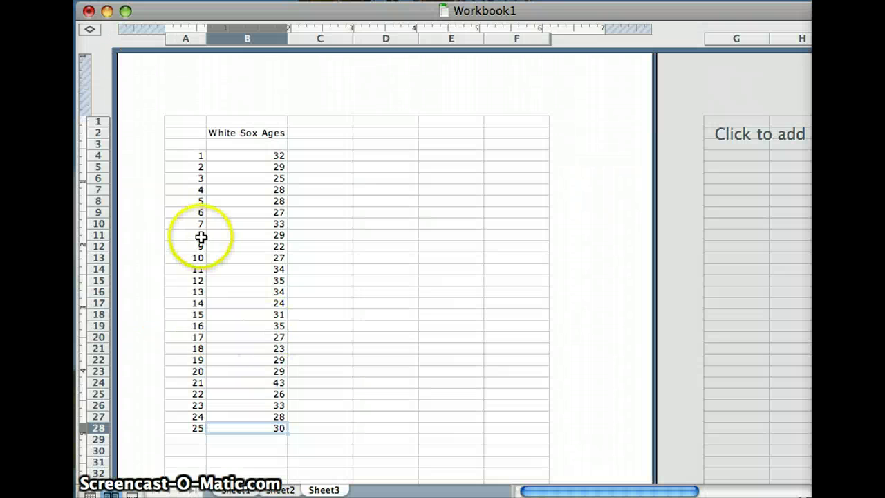
Label the sheet with 2011 in B1, x in B3 and (x-xbar) in C3.
click(251, 123)
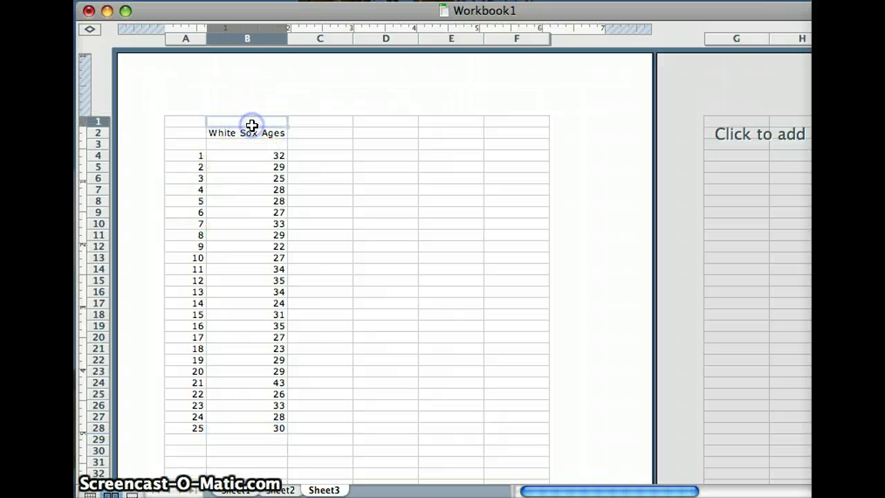
text(2011)
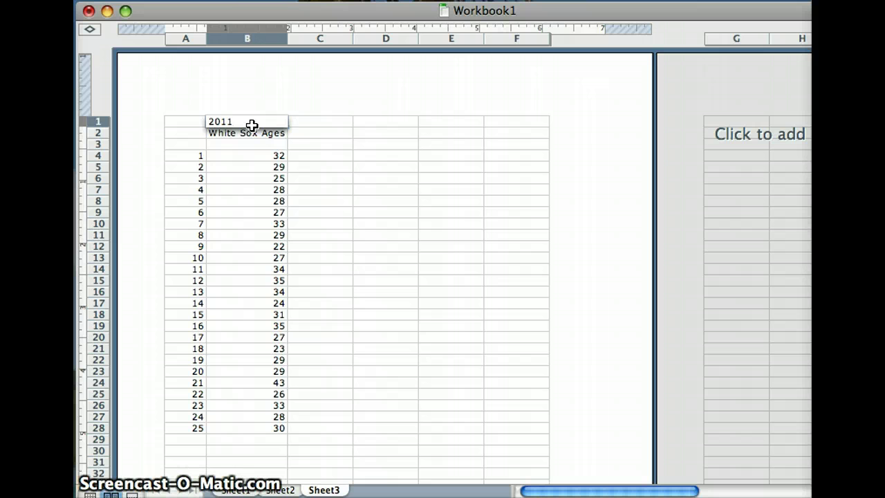
click(274, 144)
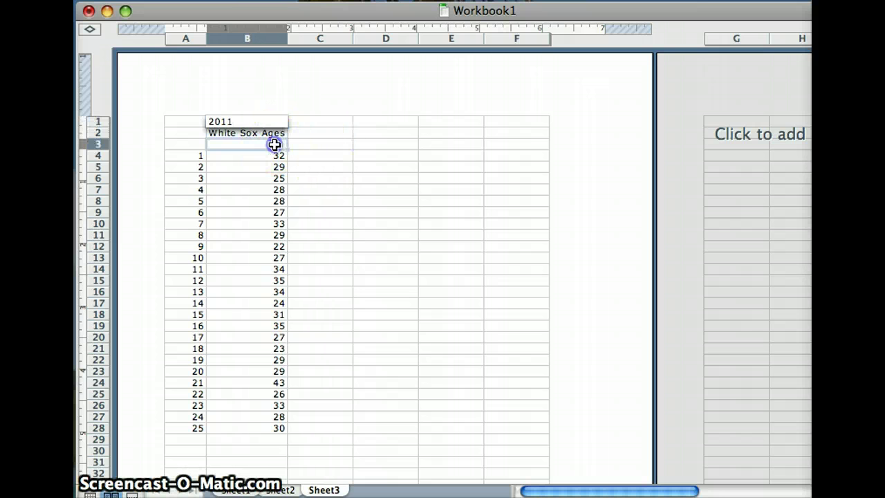
text(x)
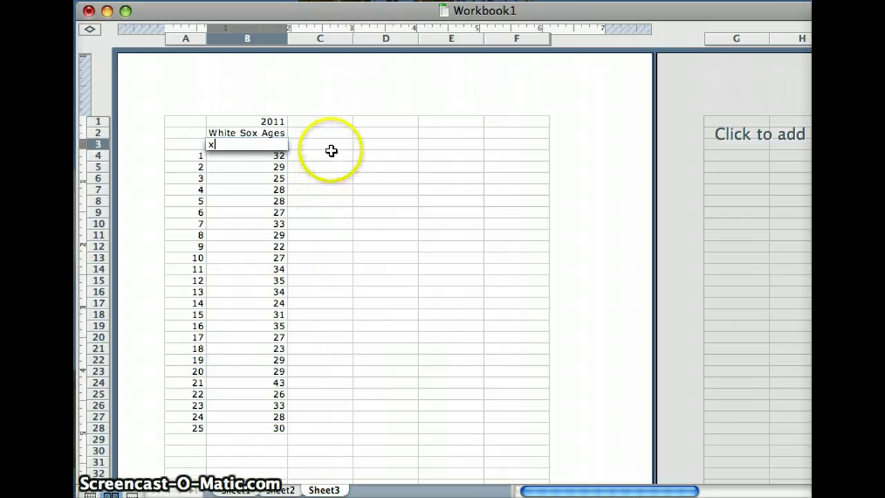
click(331, 146)
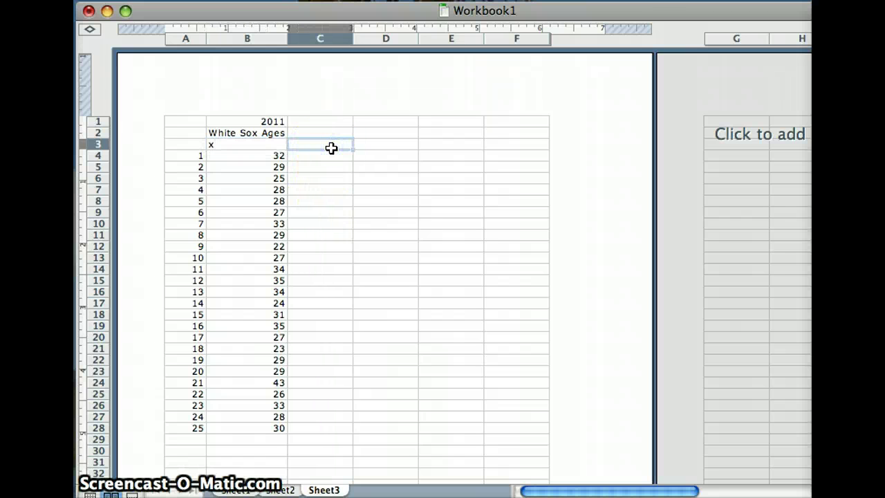
text(9)
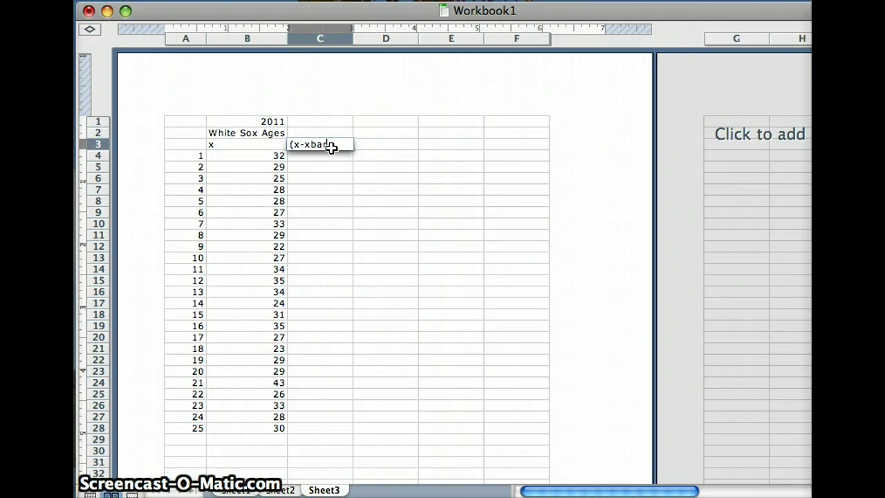
text(x-xbar))
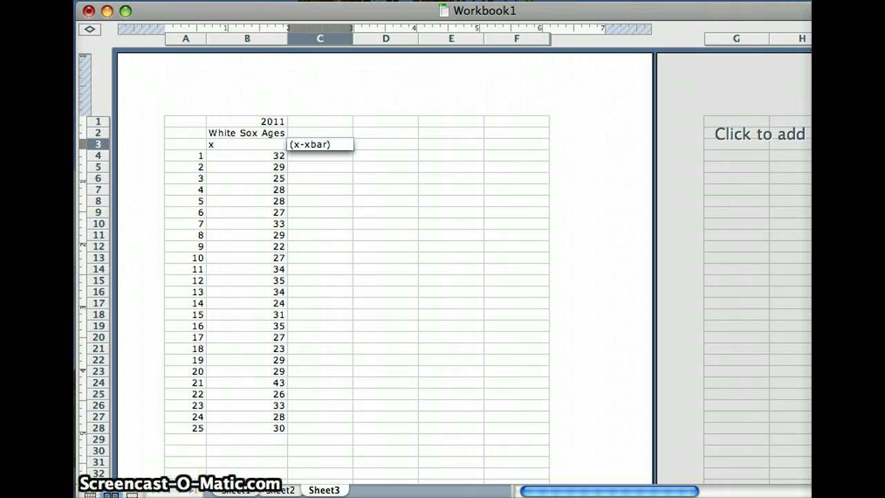
click(248, 457)
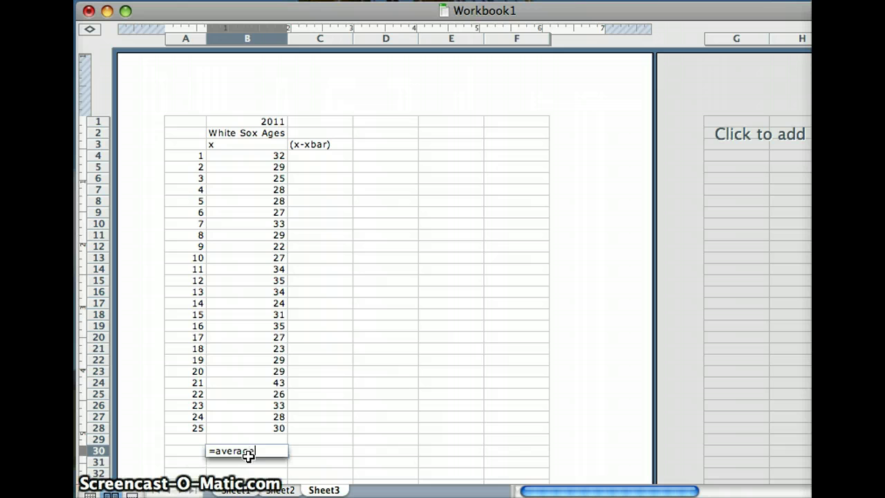
Average the ages B4:B28 in B30, giving 29.64.
text(=average()
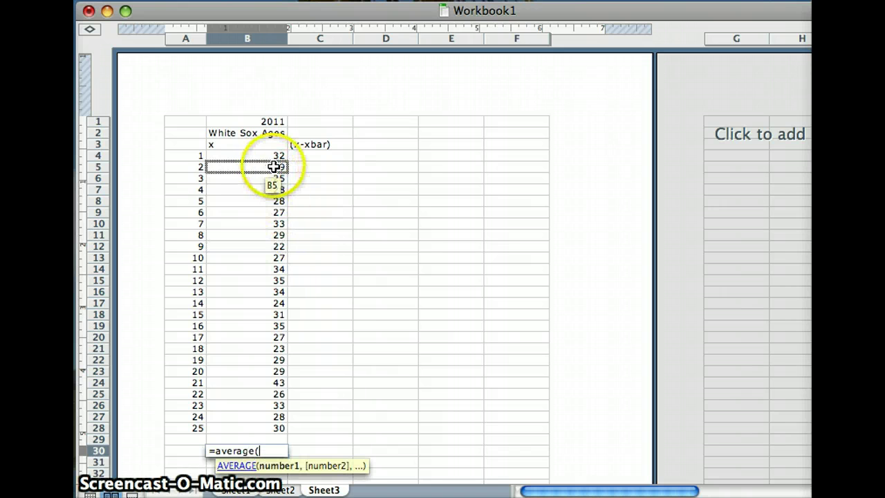
drag(273, 157, 263, 429)
key(Return)
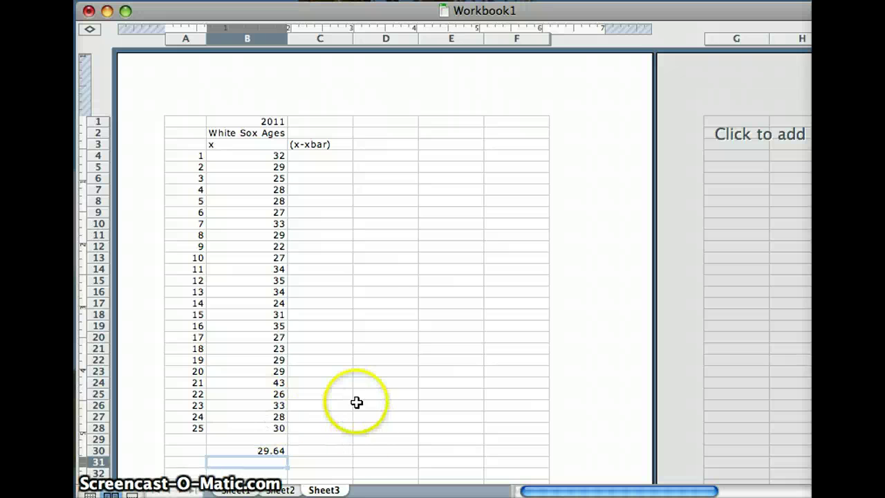
Enter =(B4-29.64) in C4 for the first age's deviation.
click(318, 158)
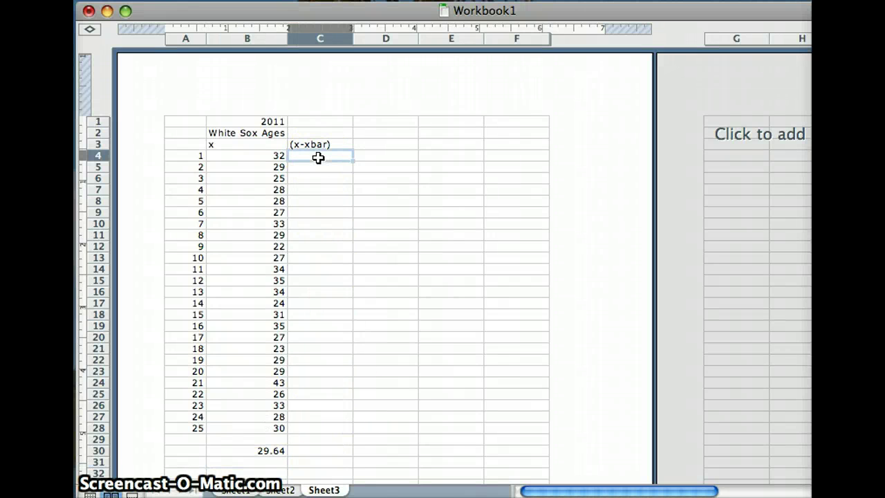
text(=()
click(269, 158)
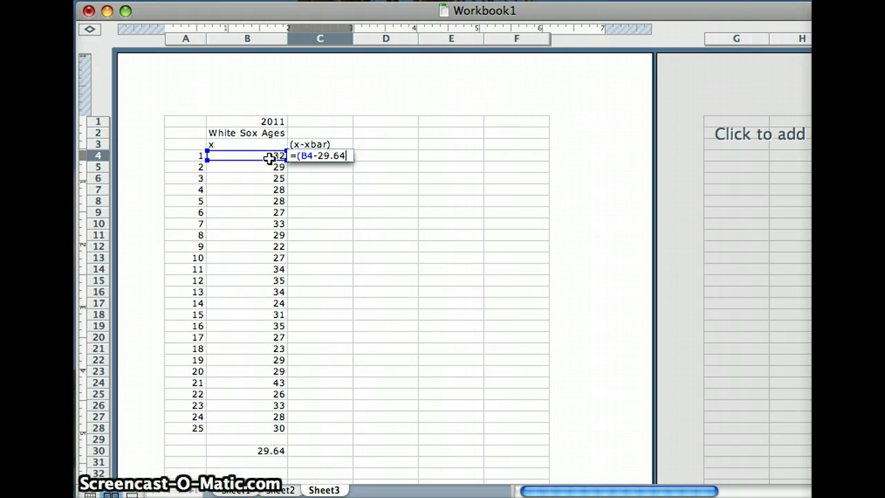
text(-29.64))
click(282, 196)
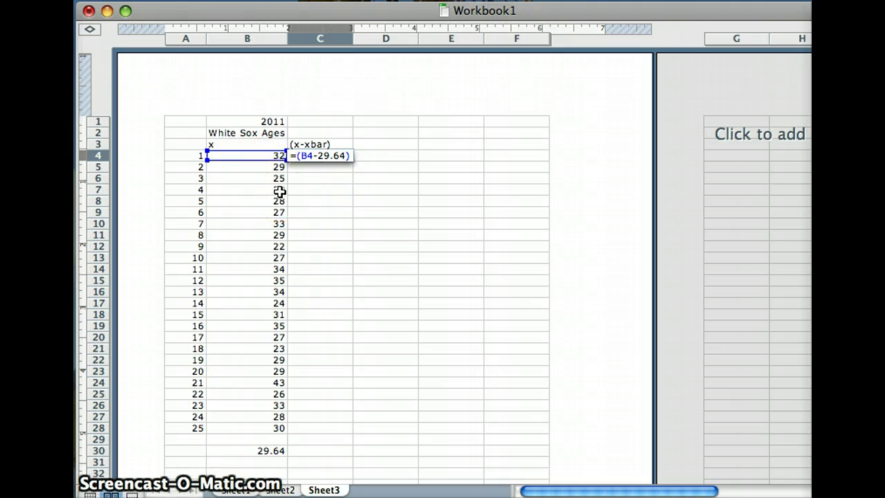
key(Return)
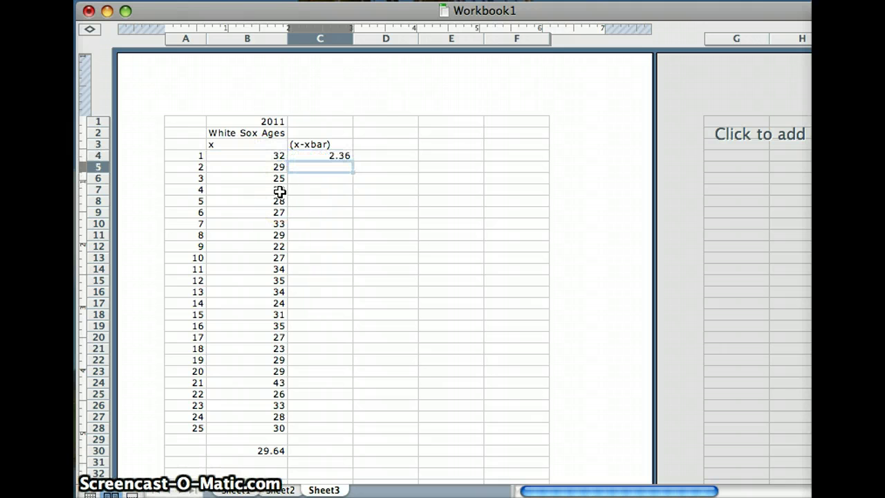
Fill the deviation formula down to C28 and check the 13.36 shown for age 43.
click(338, 156)
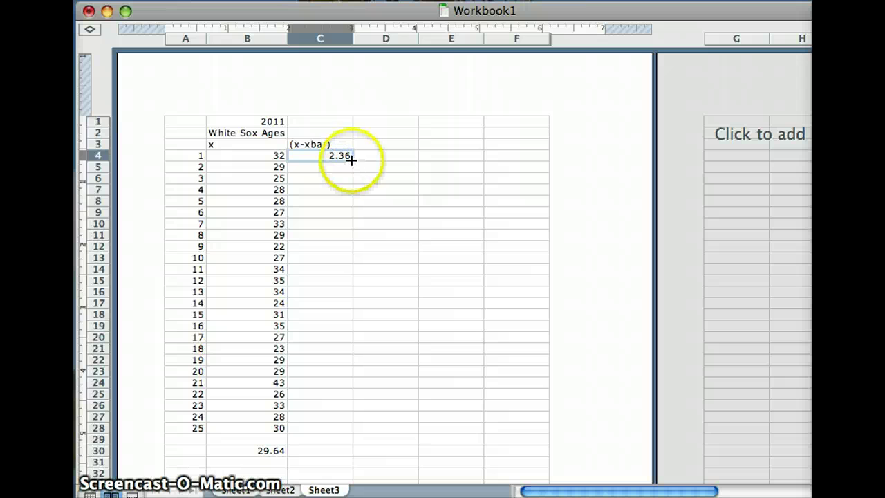
drag(344, 216, 319, 428)
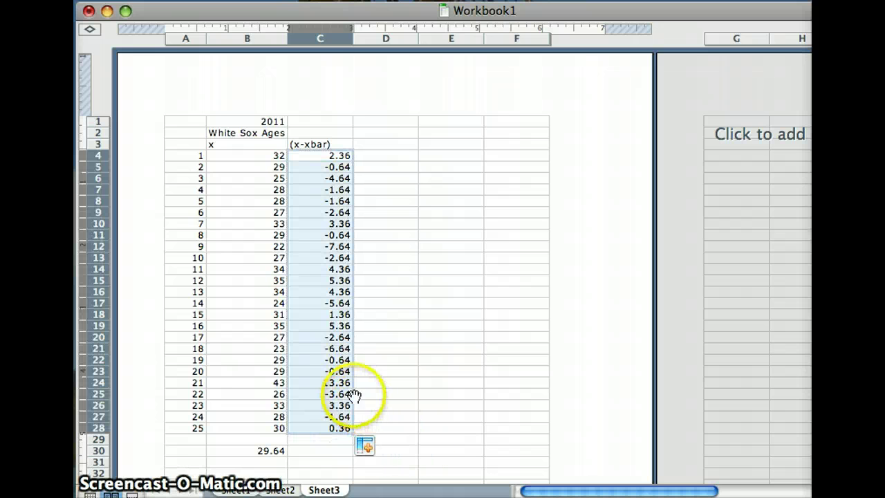
click(285, 386)
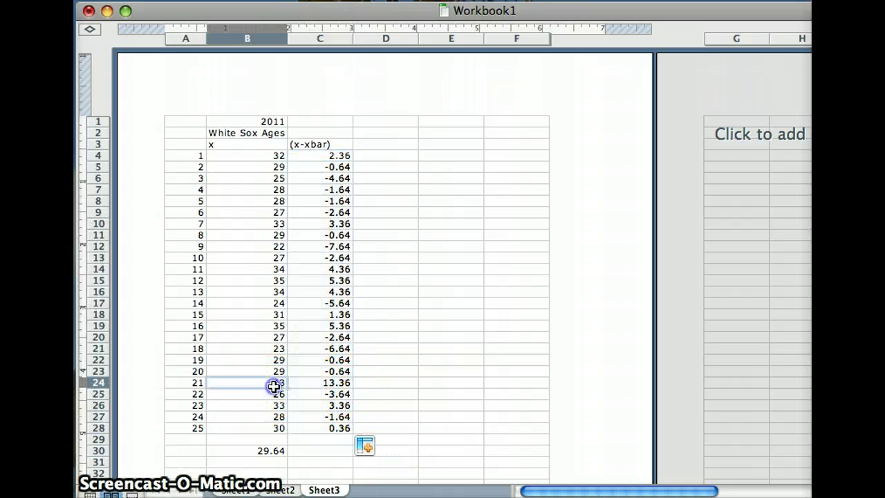
click(316, 385)
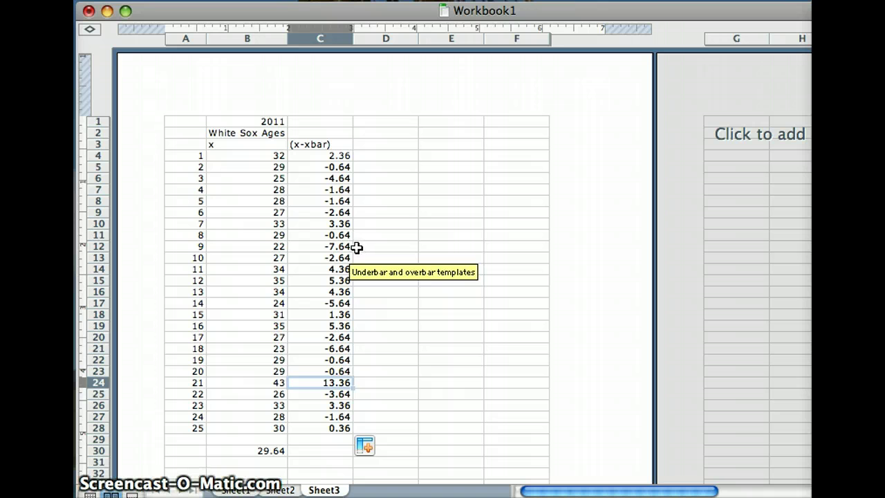
Head column D (x-xbar)^2, enter =C4^2 in D4 and fill it down to D28.
click(385, 145)
text((x-xbar)^2)
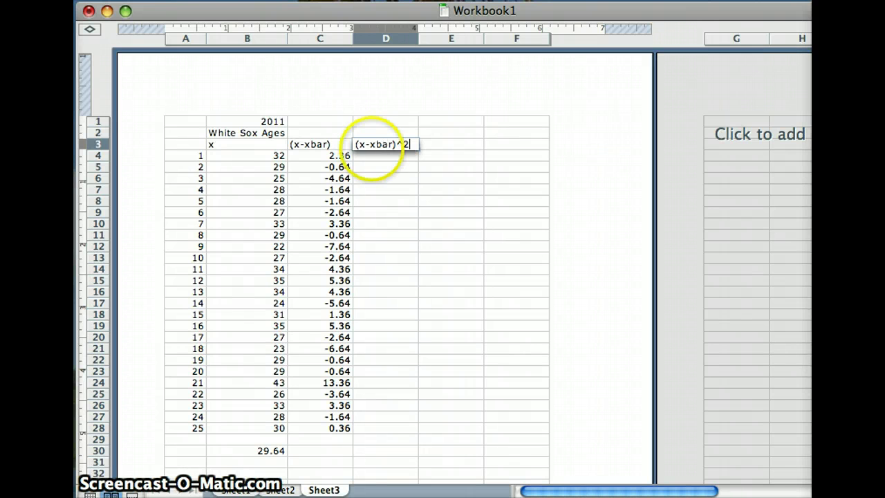
click(372, 157)
text(=)
click(342, 157)
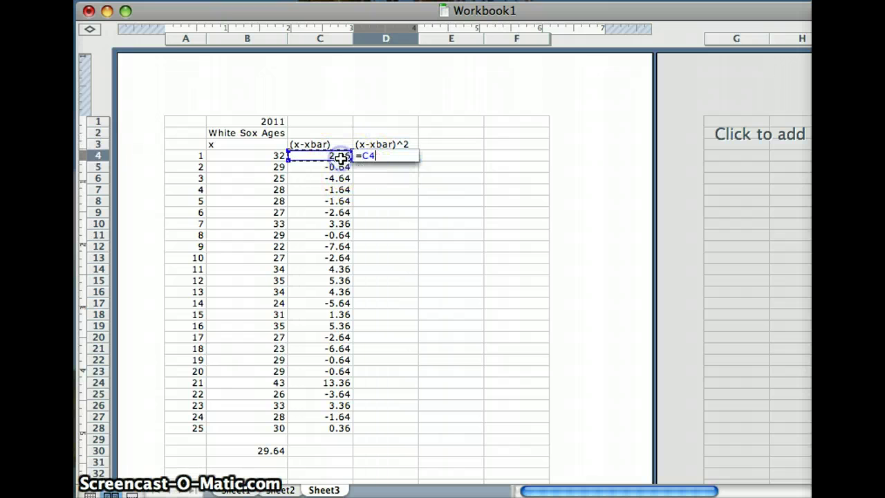
text(^2)
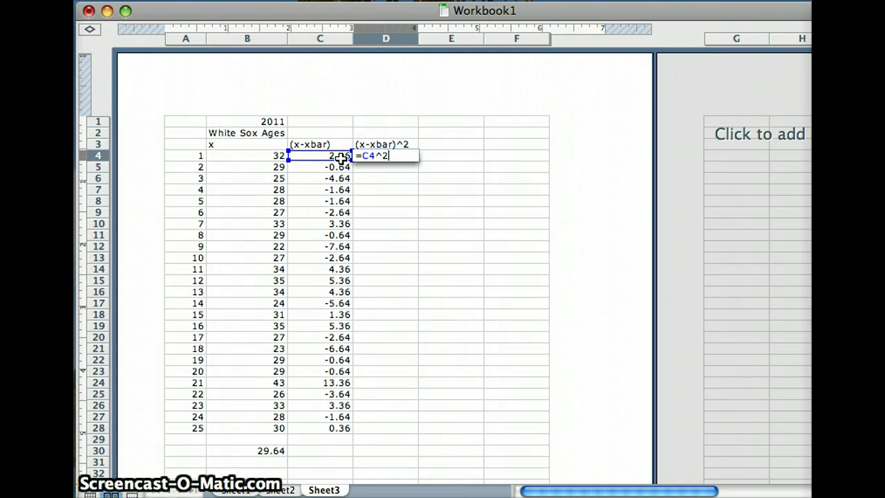
key(Return)
click(392, 155)
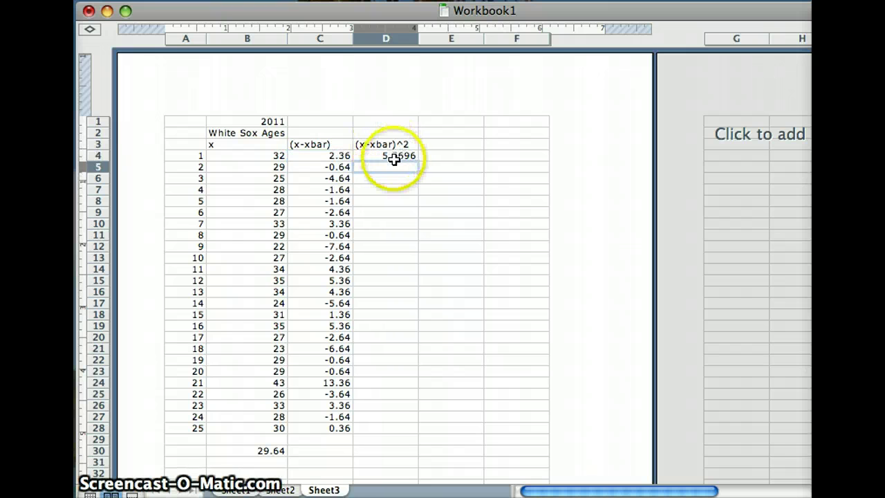
click(392, 158)
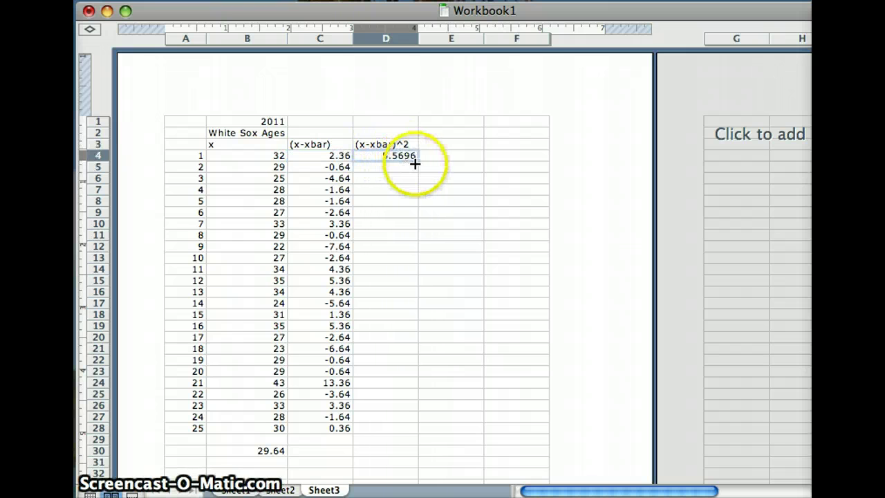
drag(418, 162, 388, 432)
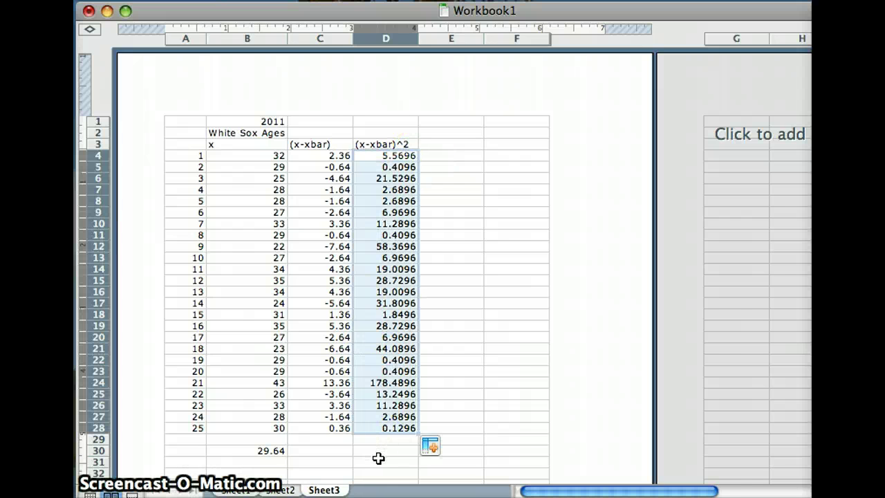
Total the squared deviations with =SUM(D4:D29) in D30, giving 503.76.
click(378, 455)
text(=)
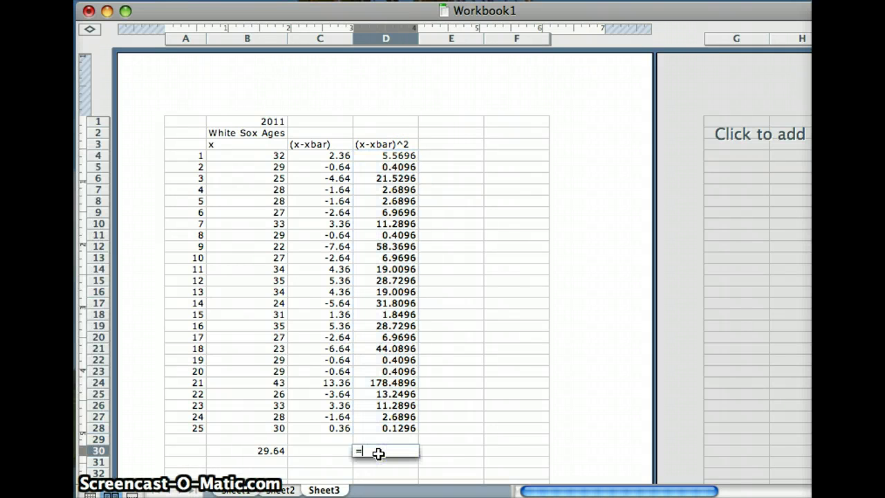
text(sum()
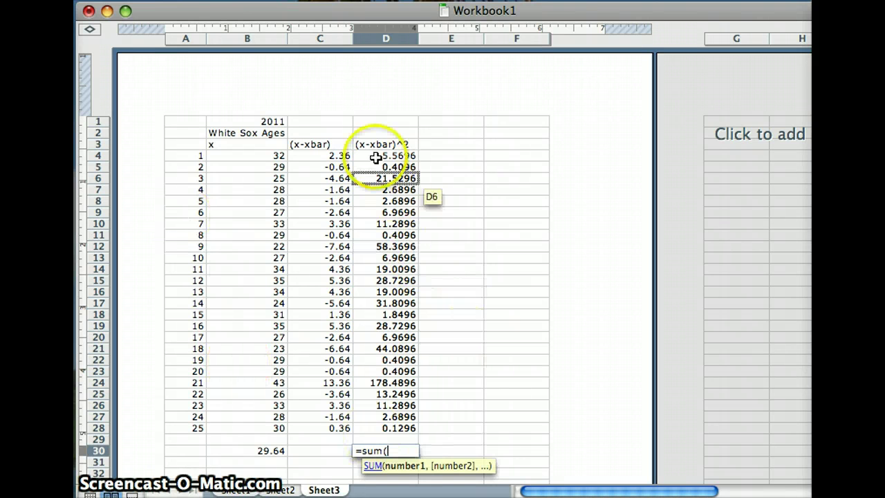
drag(378, 155, 372, 431)
key(Return)
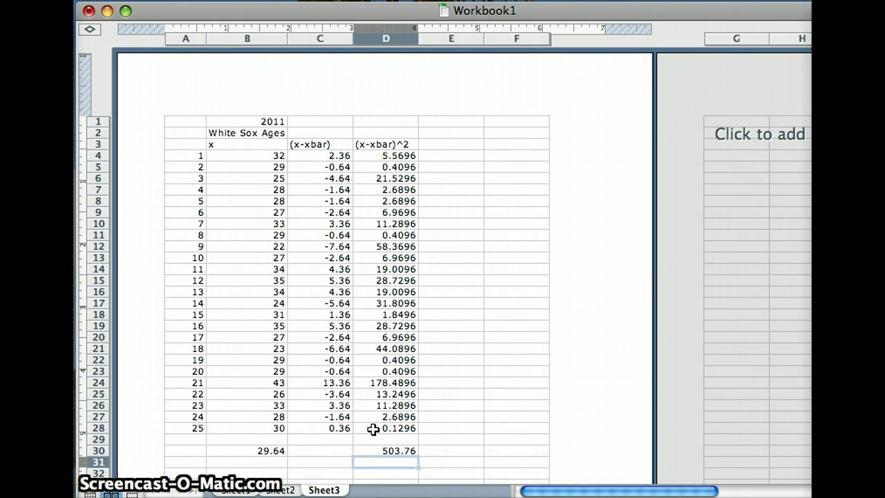
key(super+Tab)
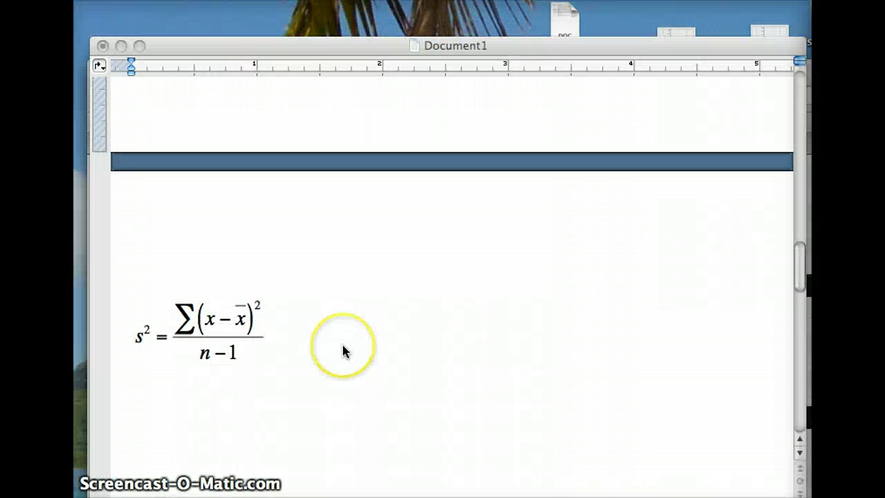
Extend the variance equation with = 503.76/(25−1) = 20.99 using a vertical fraction.
click(238, 322)
double_click(238, 321)
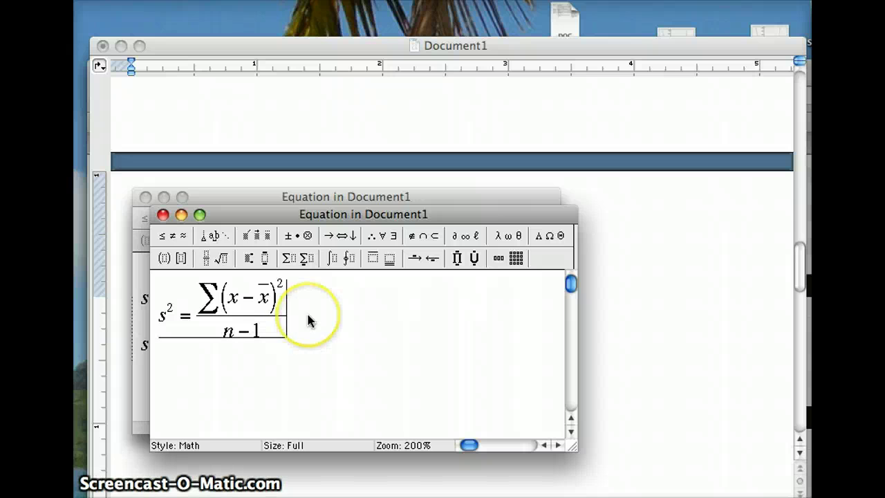
drag(208, 257, 205, 277)
text(503.76)
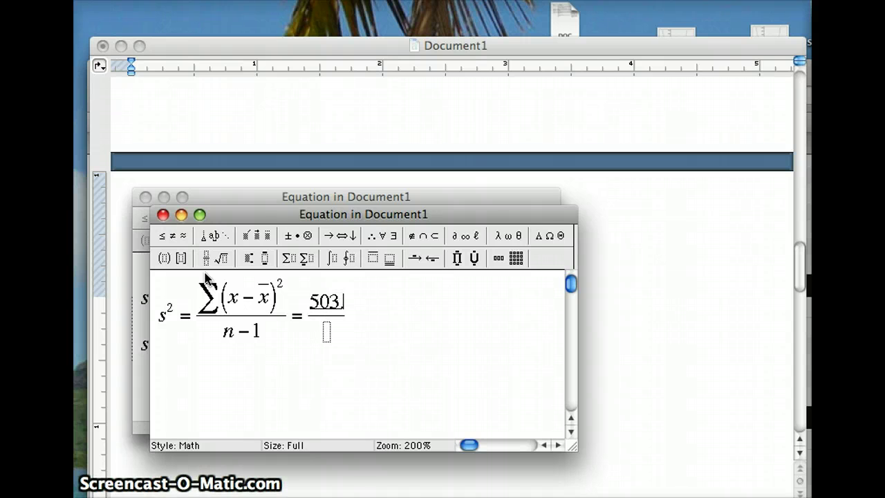
click(234, 300)
click(336, 331)
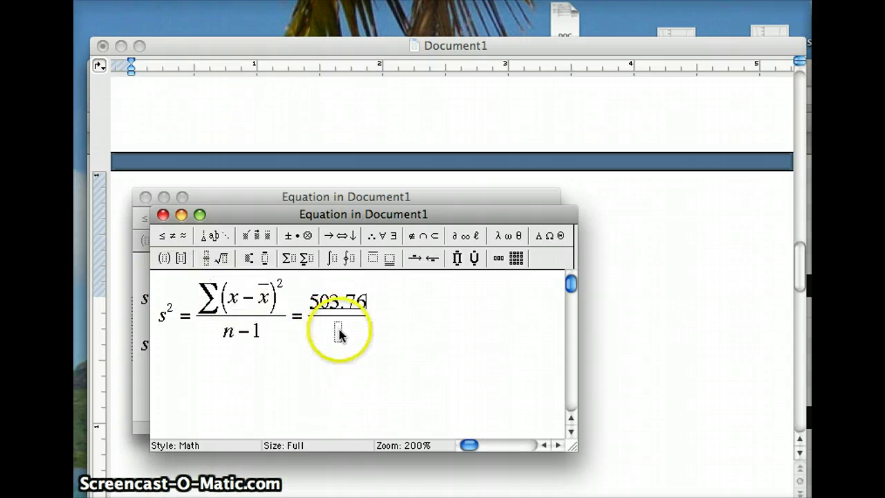
text(25)
text(-1)
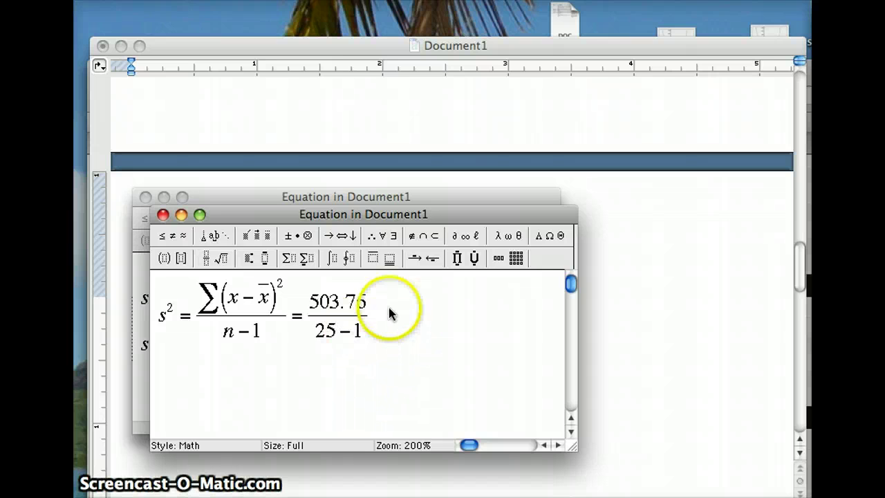
click(375, 312)
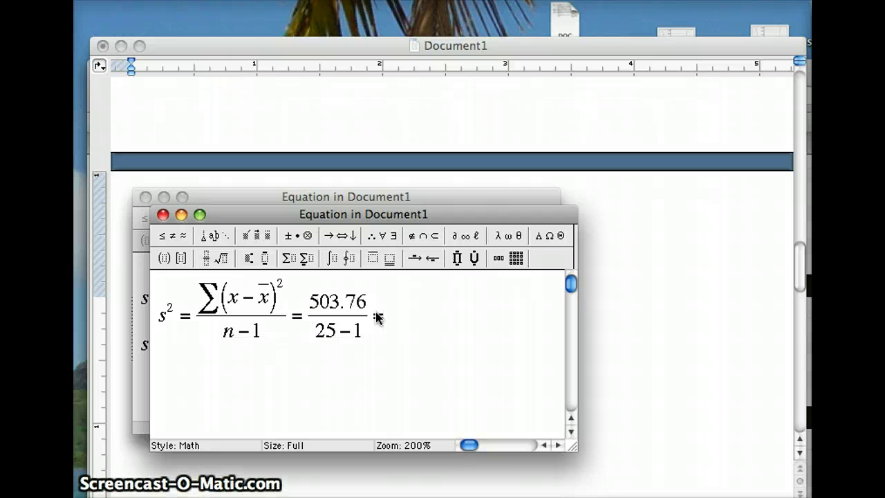
text(=)
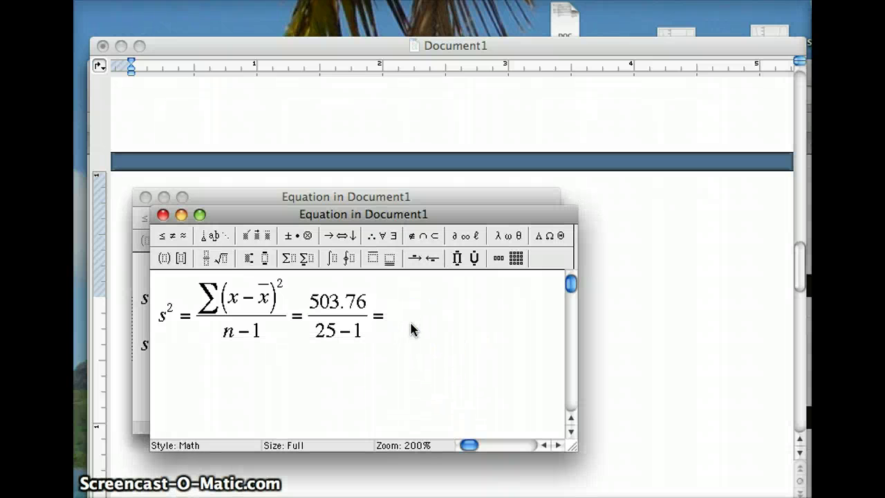
text( 20.99)
Add a second line s = √20.99 using a square root template.
key(Return)
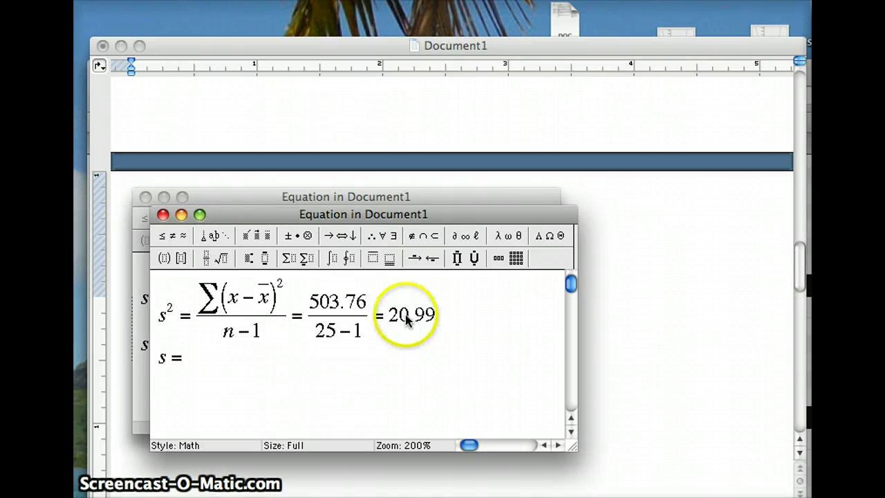
click(220, 258)
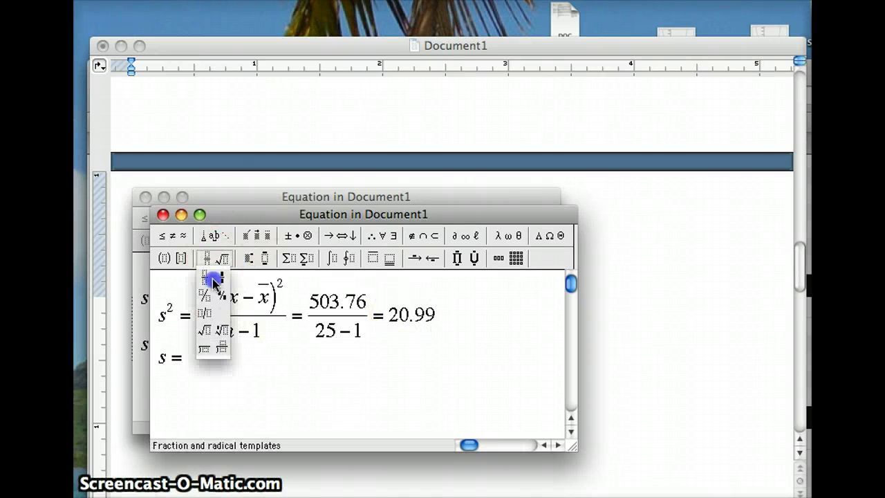
click(207, 311)
text(20.99)
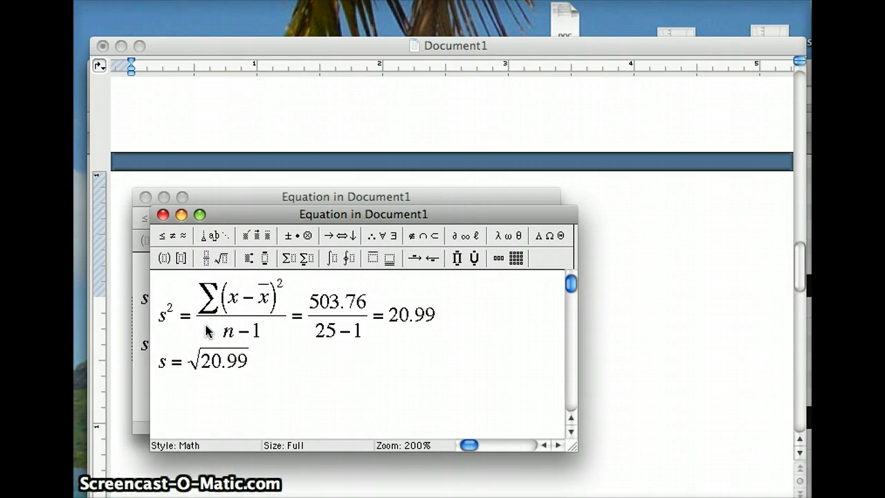